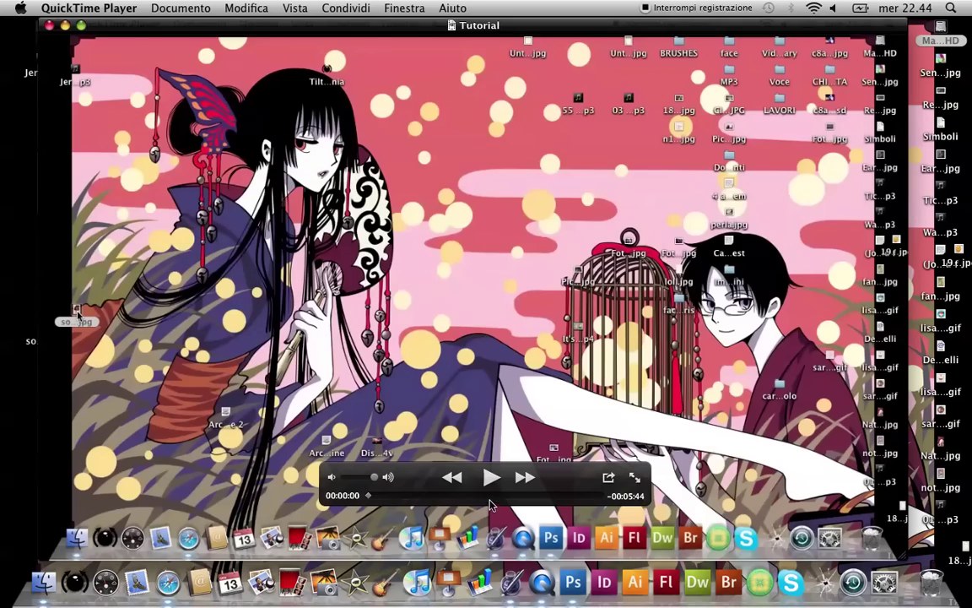
Play the Tutorial recording full screen via Vista > Attiva modalità tutto schermo.
left_click(196, 9)
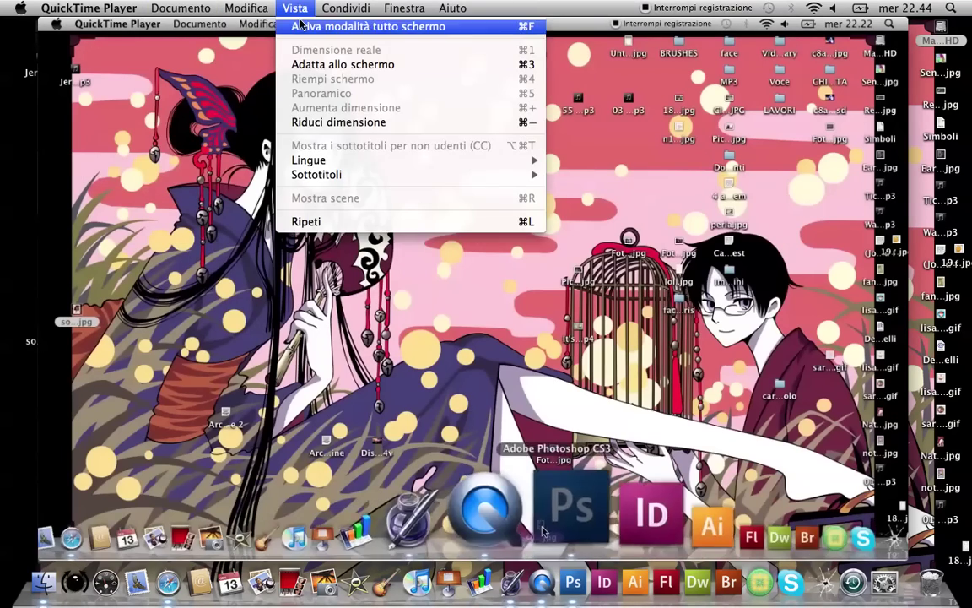
left_click(304, 26)
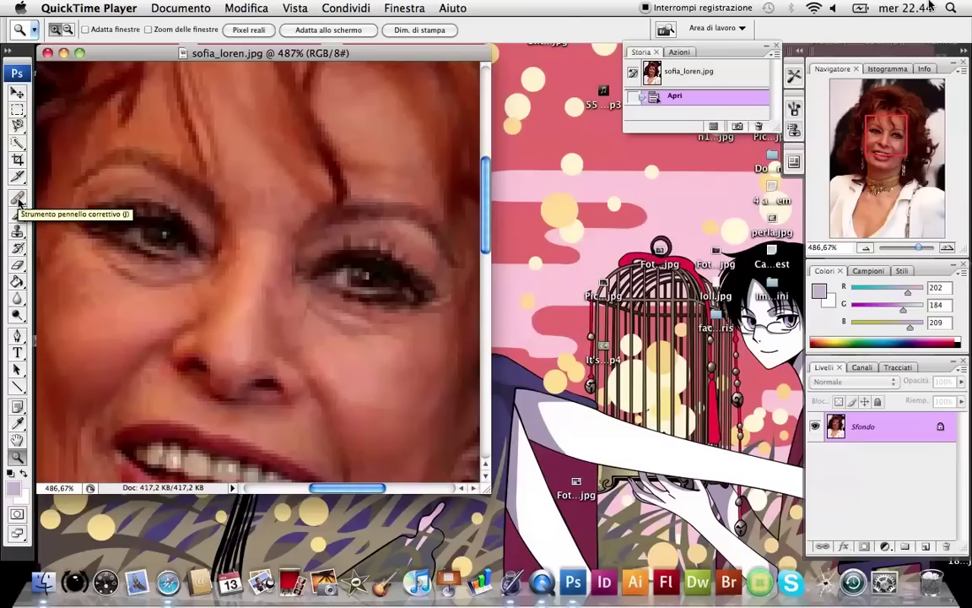
Select the Healing Brush and set its brush diameter to 13 px.
left_click(19, 201)
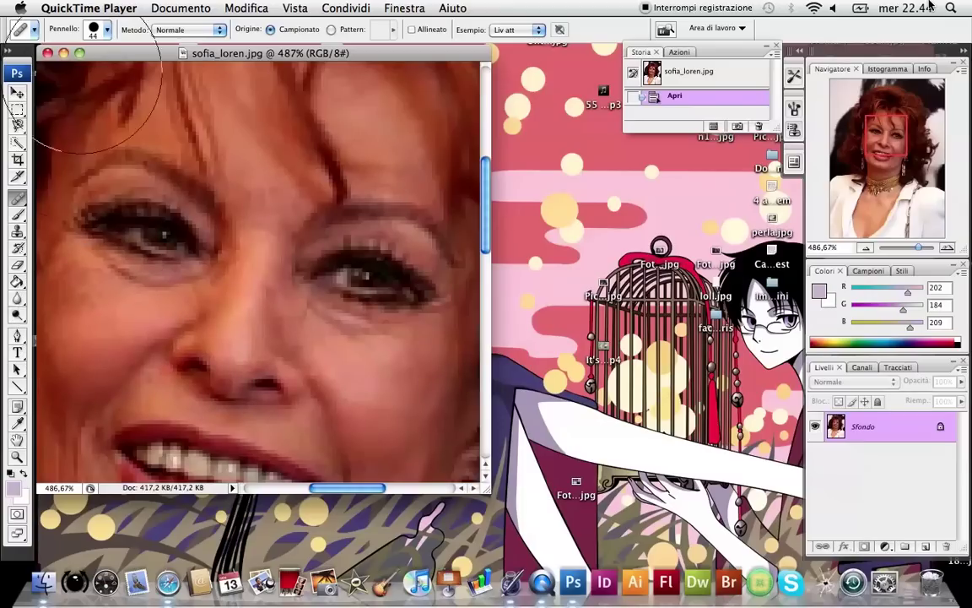
left_click(108, 32)
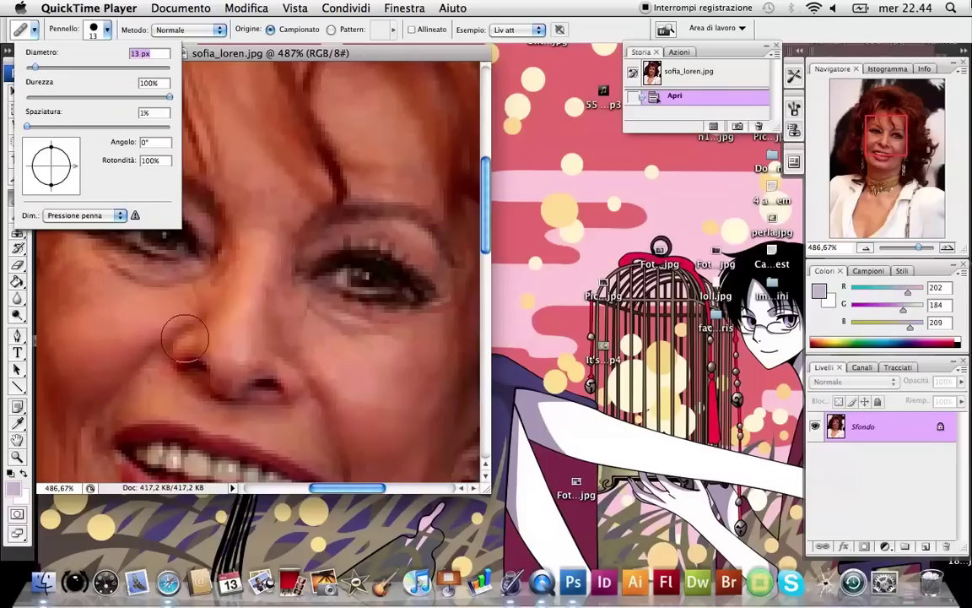
left_click(389, 50)
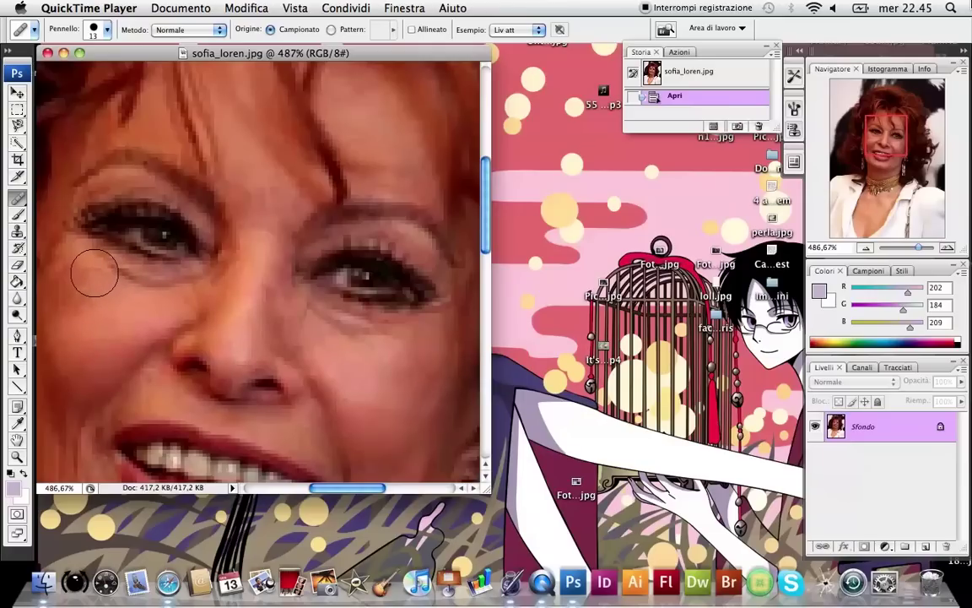
Heal the wrinkles under both eyes and on the cheeks, then pan down toward the mouth.
mouse_move(93, 271)
left_mouse_down()
mouse_move(136, 284)
mouse_move(101, 274)
left_mouse_up()
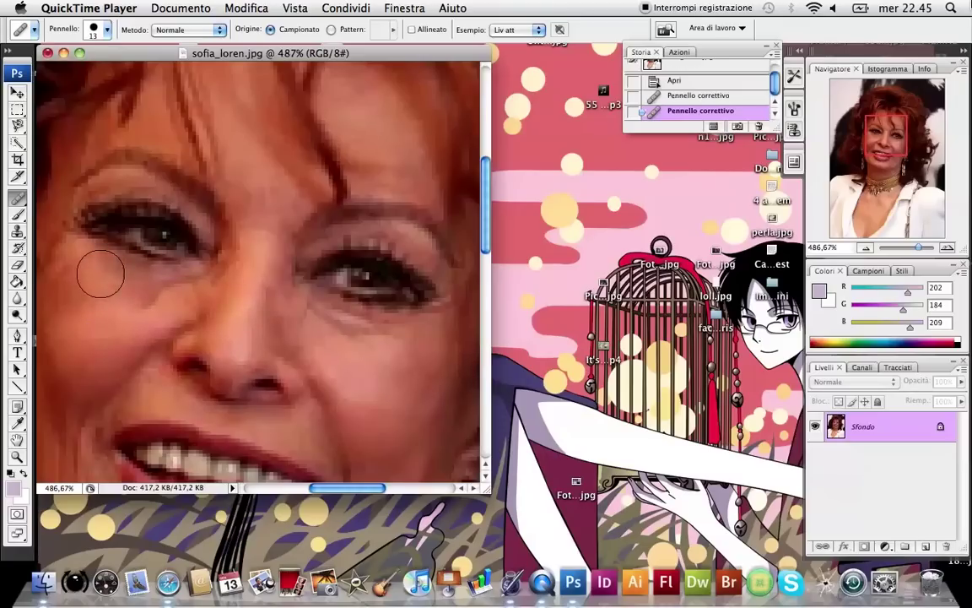
left_click_drag(171, 289, 163, 282)
left_click(145, 288, "alt")
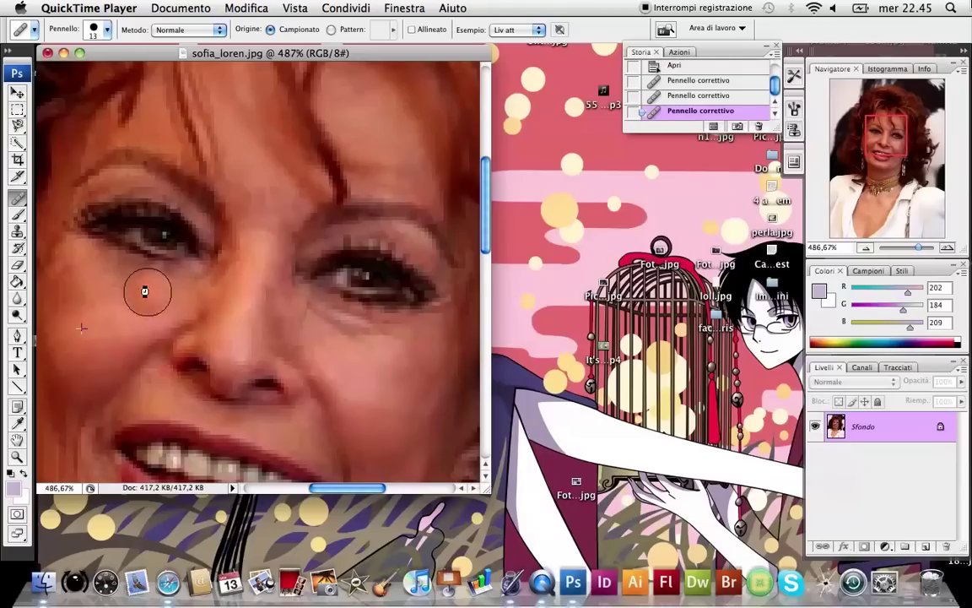
left_click_drag(235, 286, 200, 285)
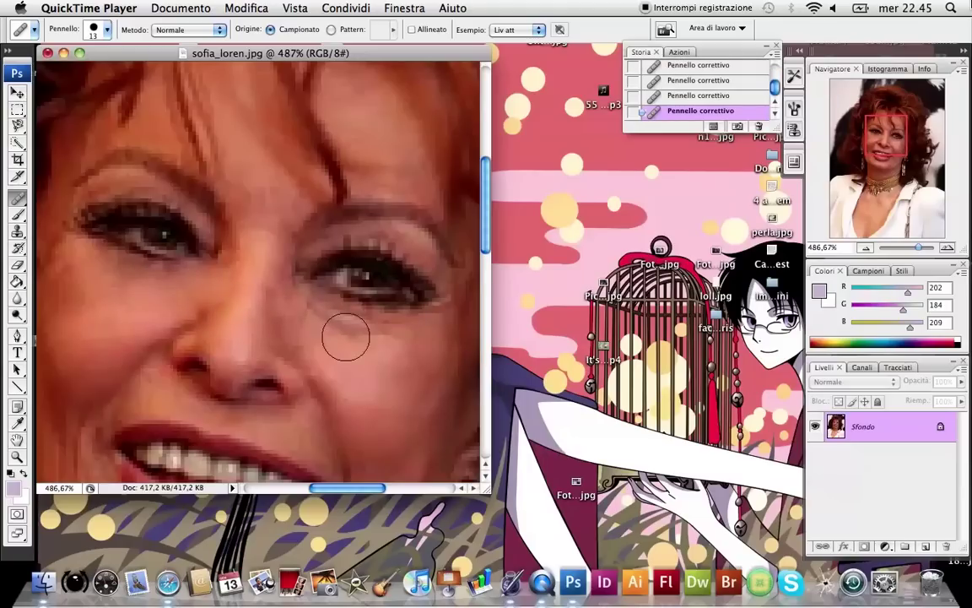
mouse_move(299, 315)
left_mouse_down()
mouse_move(436, 330)
mouse_move(354, 332)
mouse_move(330, 320)
left_mouse_up()
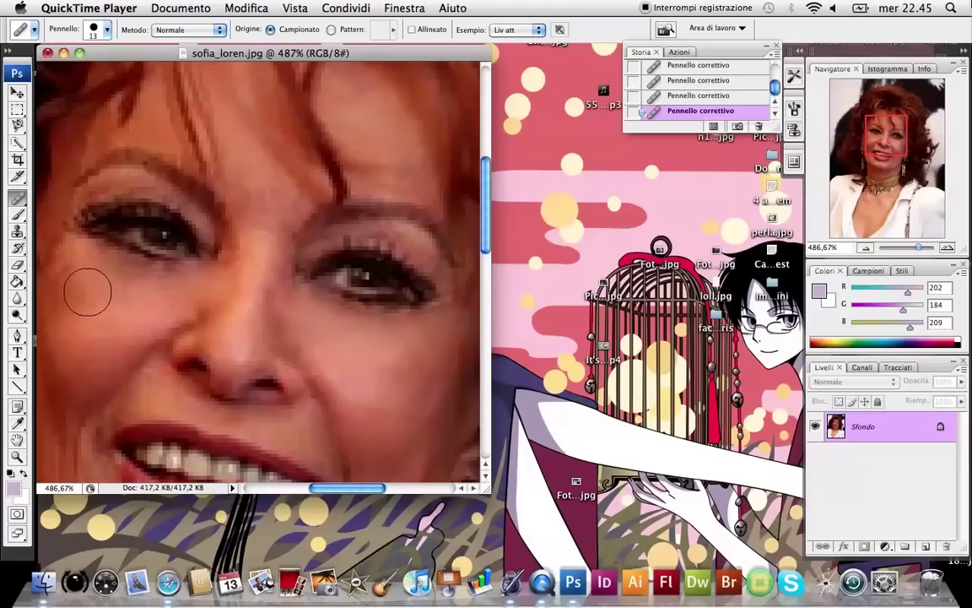
left_click_drag(390, 336, 397, 343)
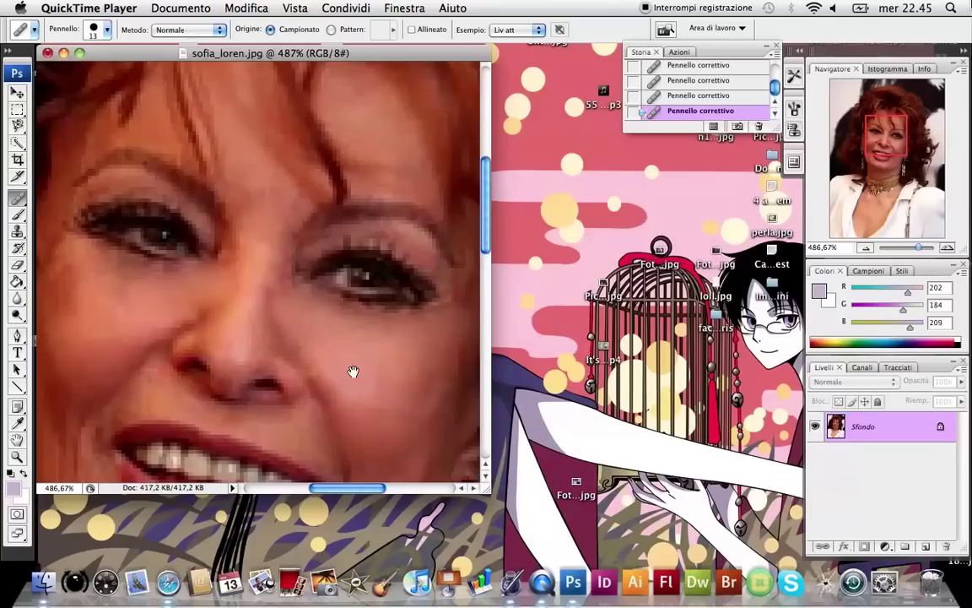
left_click_drag(351, 371, 245, 162)
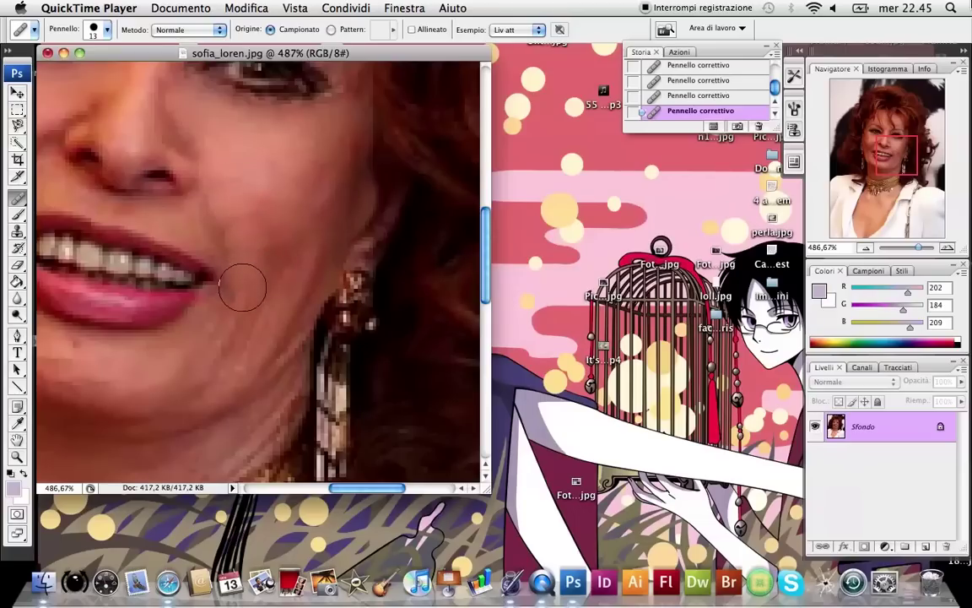
Smooth the lower-cheek lines beside the mouth down toward the chin.
left_click(217, 236)
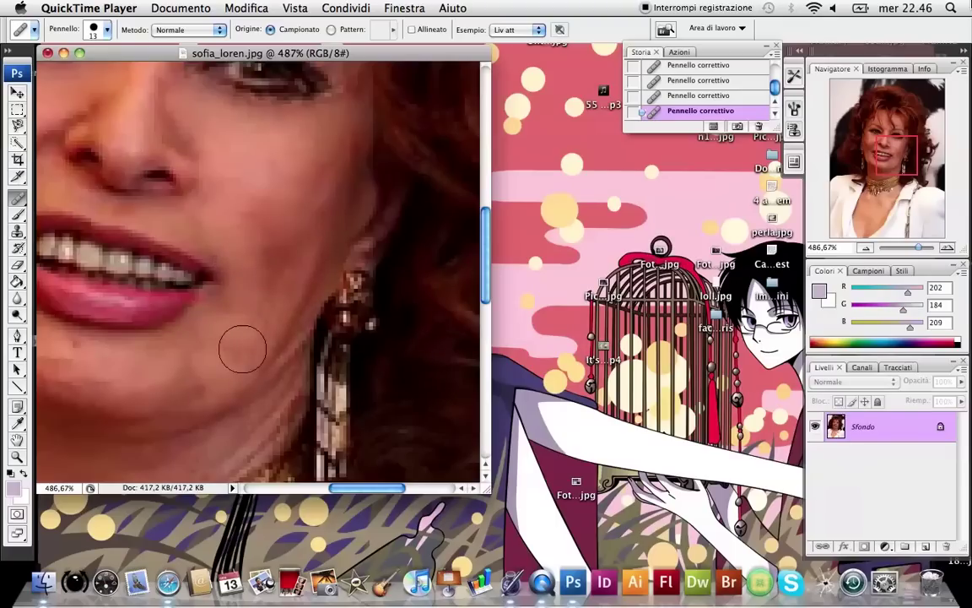
left_click_drag(253, 323, 278, 270)
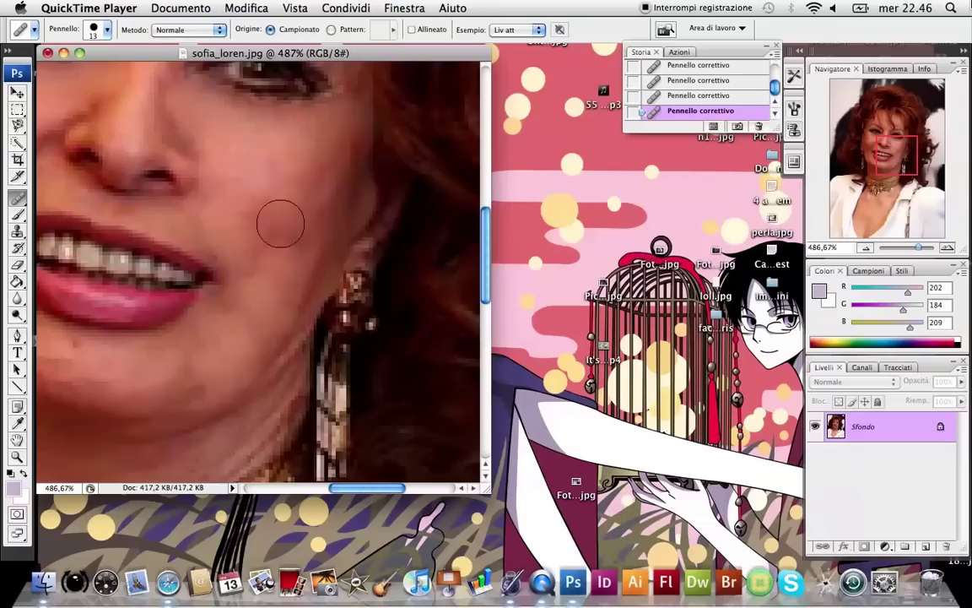
mouse_move(259, 312)
left_mouse_down()
mouse_move(289, 210)
mouse_move(297, 256)
left_mouse_up()
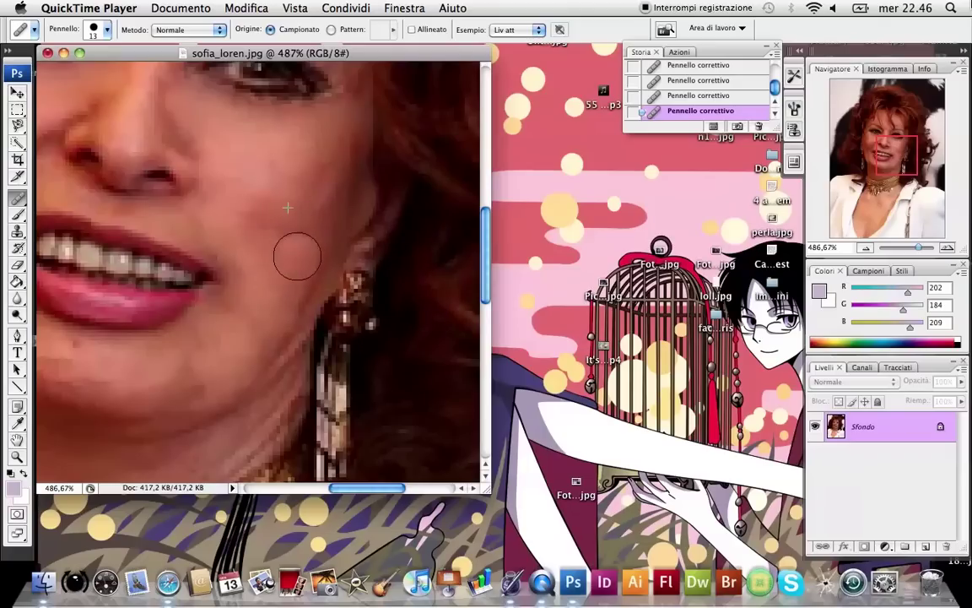
left_click_drag(297, 255, 244, 316)
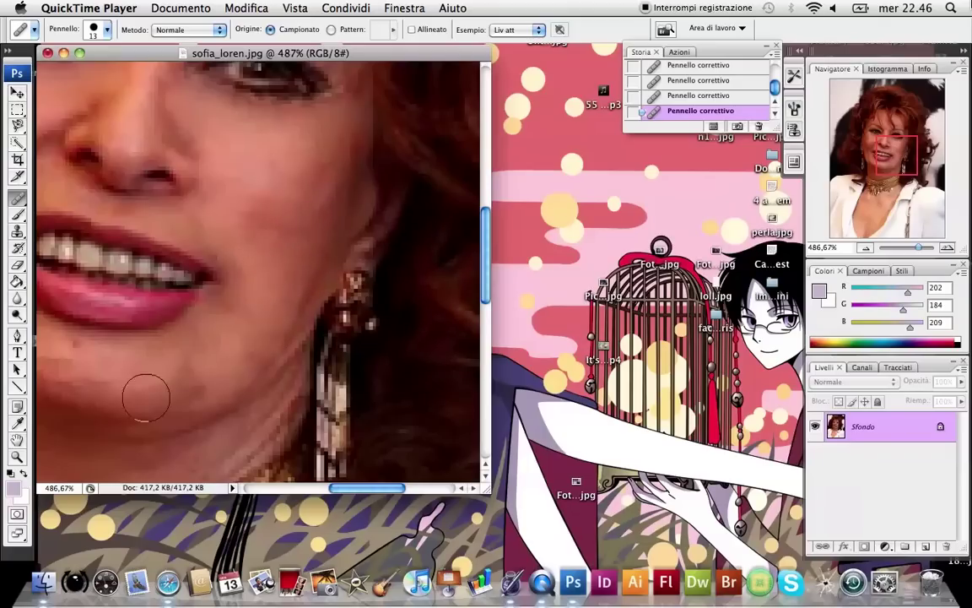
mouse_move(167, 384)
left_mouse_down()
mouse_move(263, 427)
mouse_move(380, 434)
left_mouse_up()
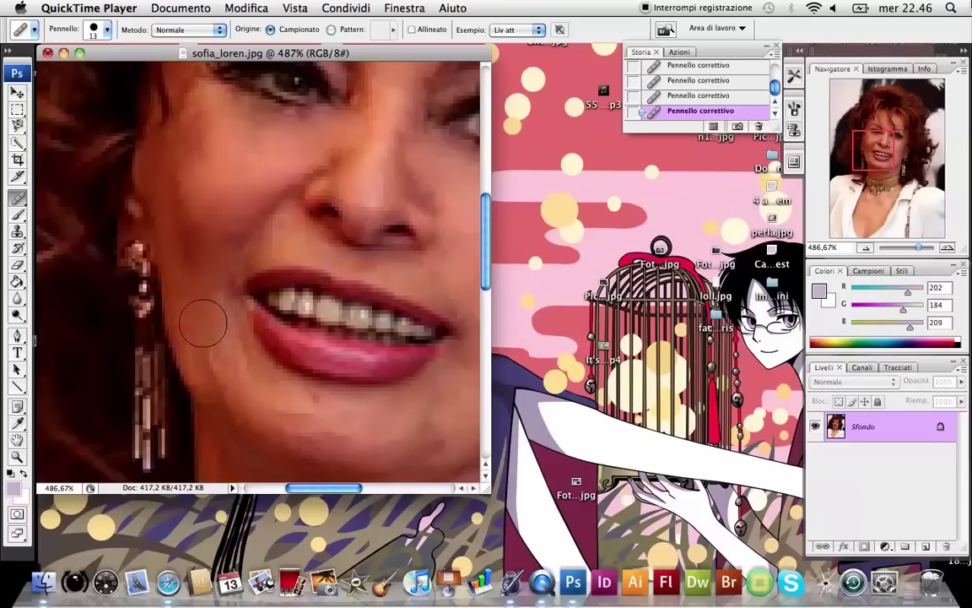
Heal the crease beside the nose and smooth the chin skin below the lips.
left_click_drag(223, 369, 234, 277)
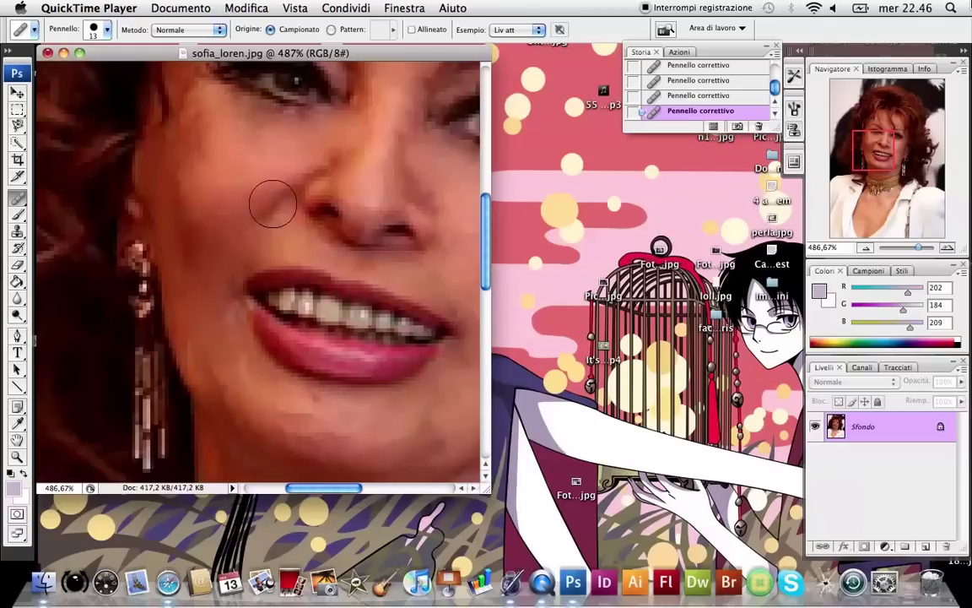
left_click_drag(272, 203, 252, 245)
mouse_move(275, 193)
left_mouse_down()
mouse_move(264, 217)
mouse_move(249, 216)
left_mouse_up()
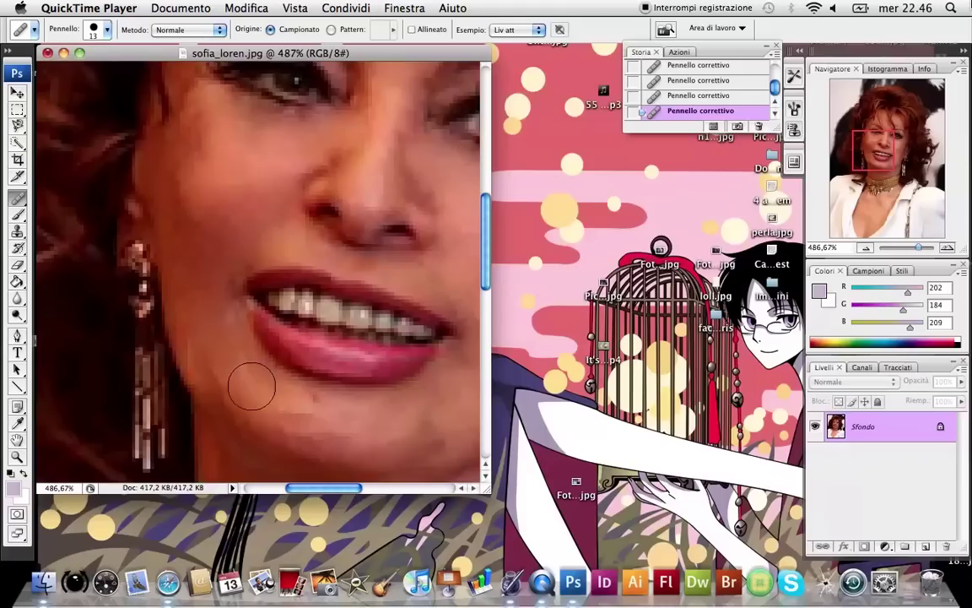
left_click_drag(281, 367, 286, 372)
left_click_drag(354, 393, 329, 372)
mouse_move(371, 421)
left_mouse_down()
mouse_move(288, 406)
mouse_move(326, 411)
left_mouse_up()
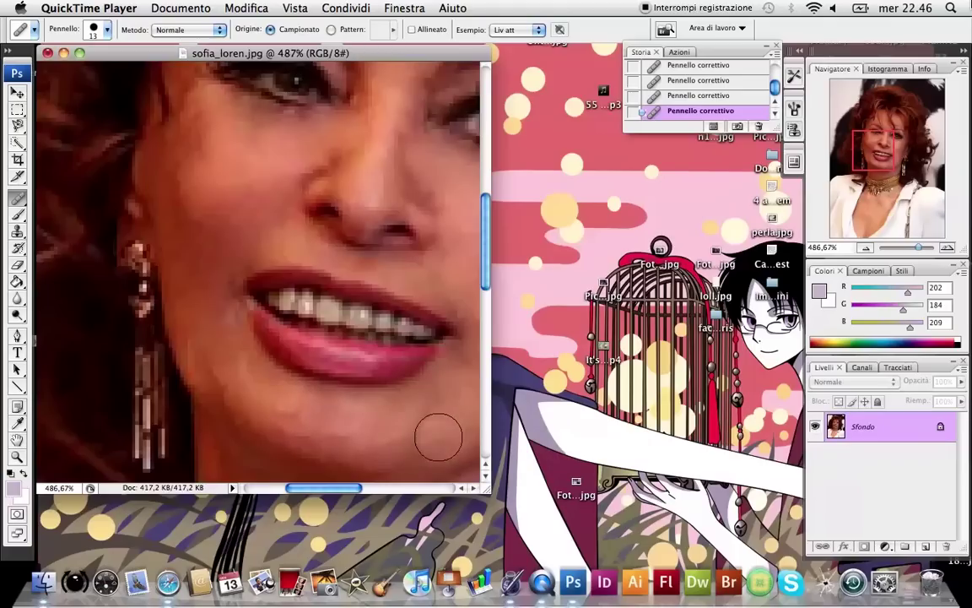
mouse_move(443, 429)
left_mouse_down()
mouse_move(372, 384)
mouse_move(438, 404)
left_mouse_up()
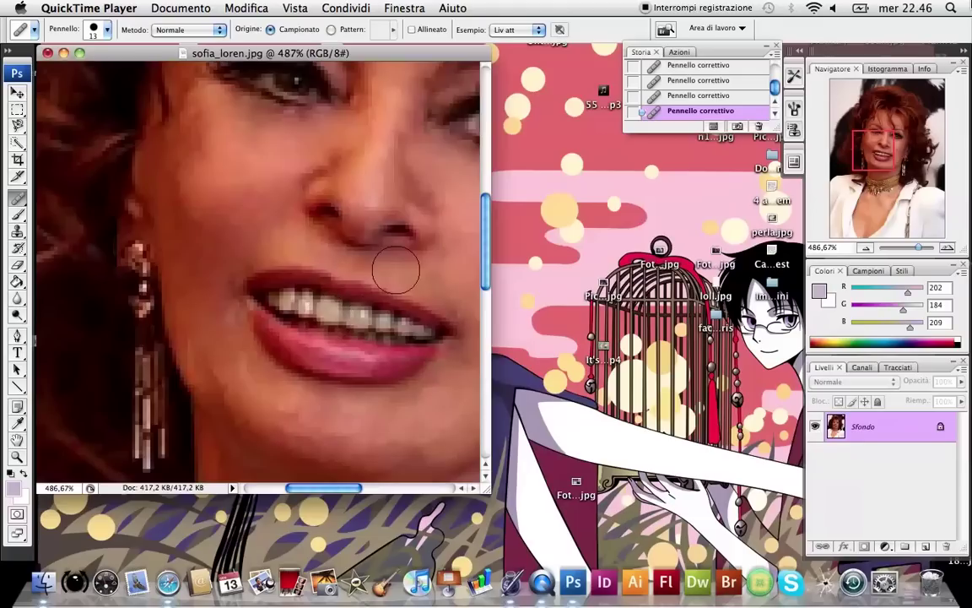
left_click_drag(394, 270, 240, 344)
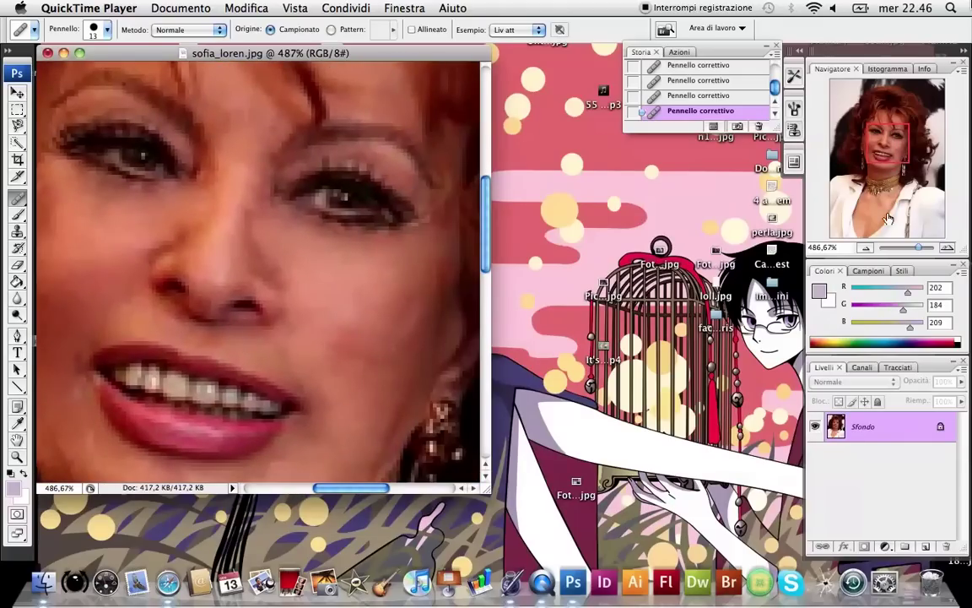
left_click_drag(918, 250, 910, 250)
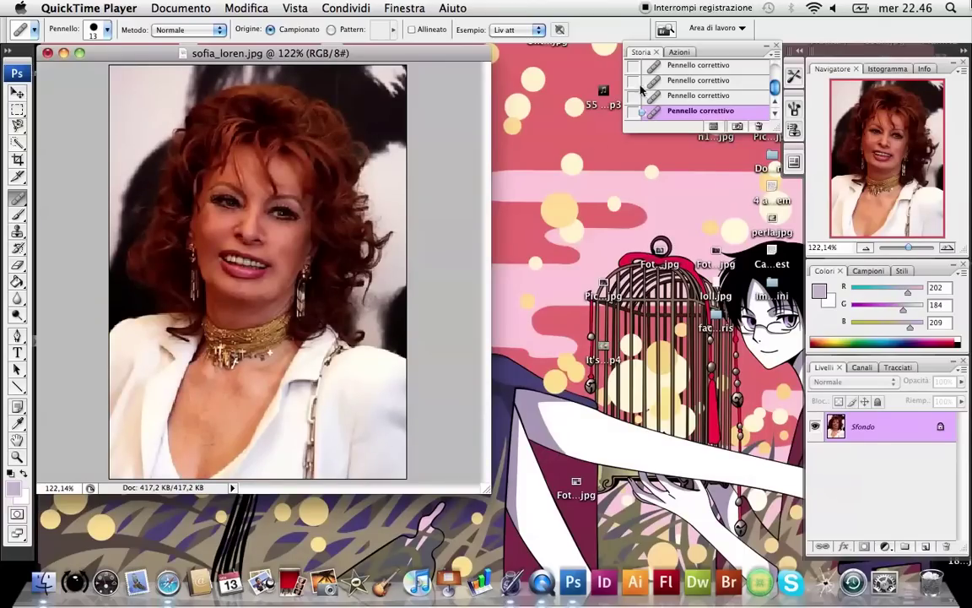
left_click_drag(775, 88, 775, 56)
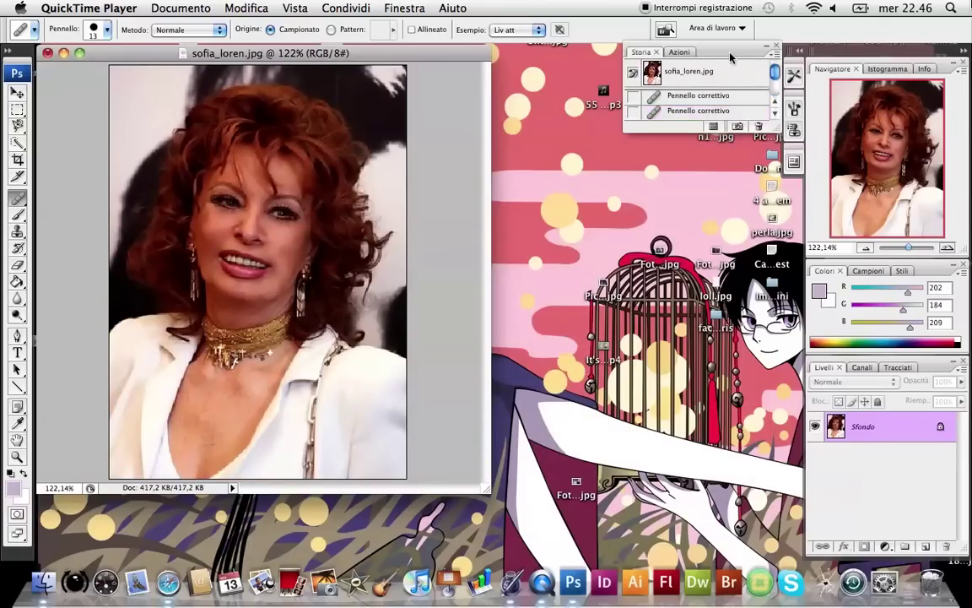
left_click(717, 75)
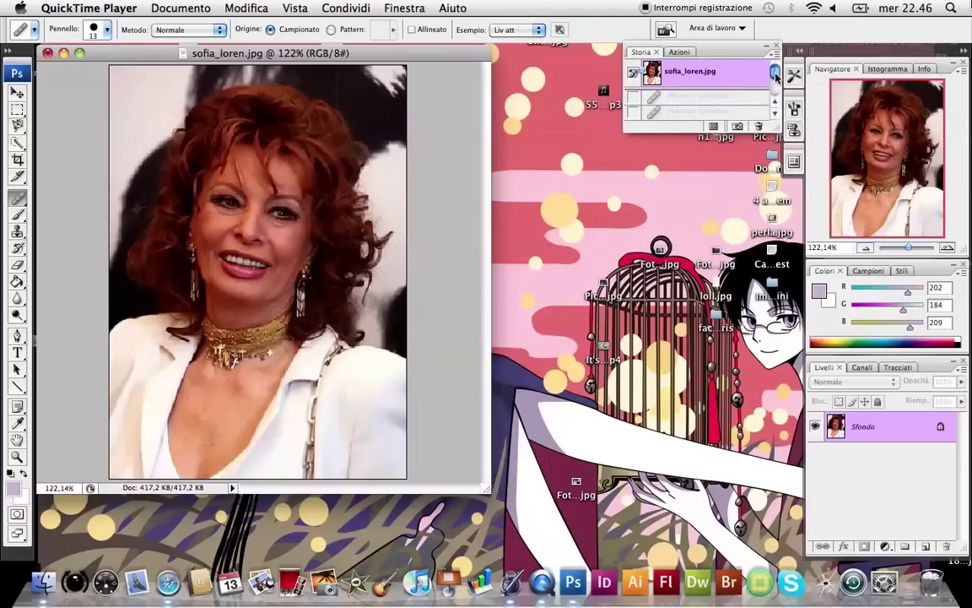
left_click_drag(776, 76, 777, 114)
left_click(717, 111)
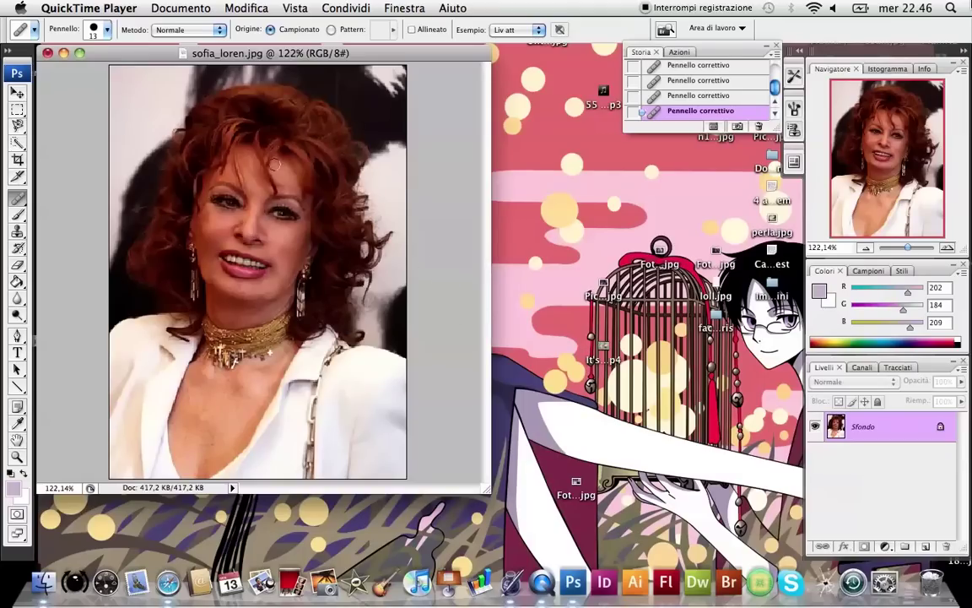
Open the portrait in Filtro > Fluidifica and enlarge the Liquify dialog.
left_click(392, 10)
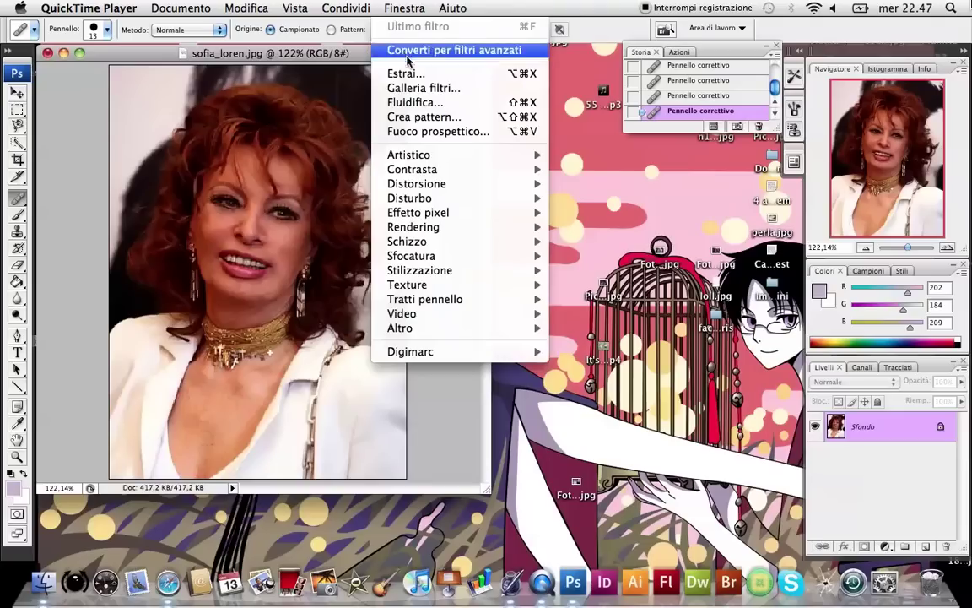
left_click(410, 105)
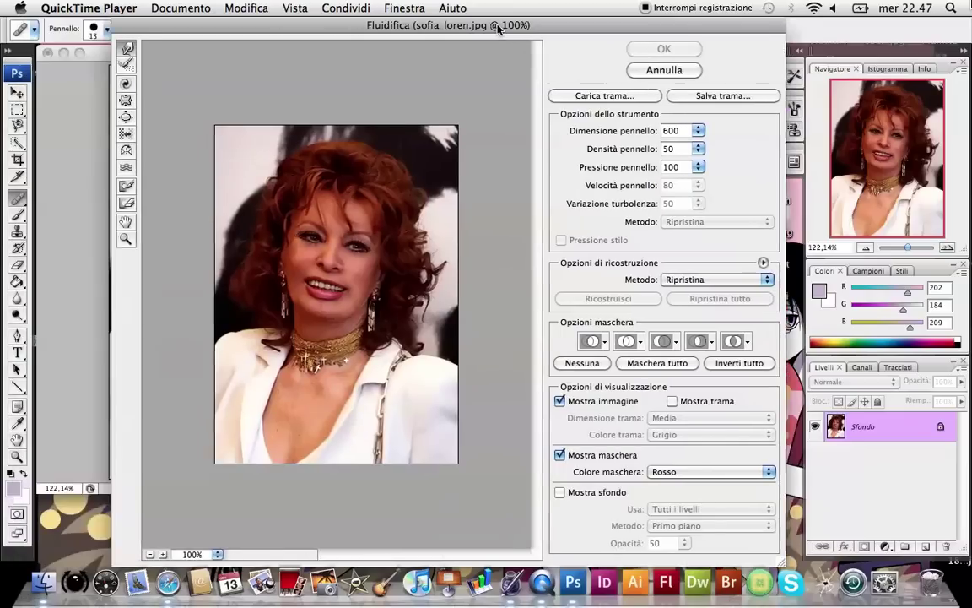
left_click_drag(498, 29, 463, 29)
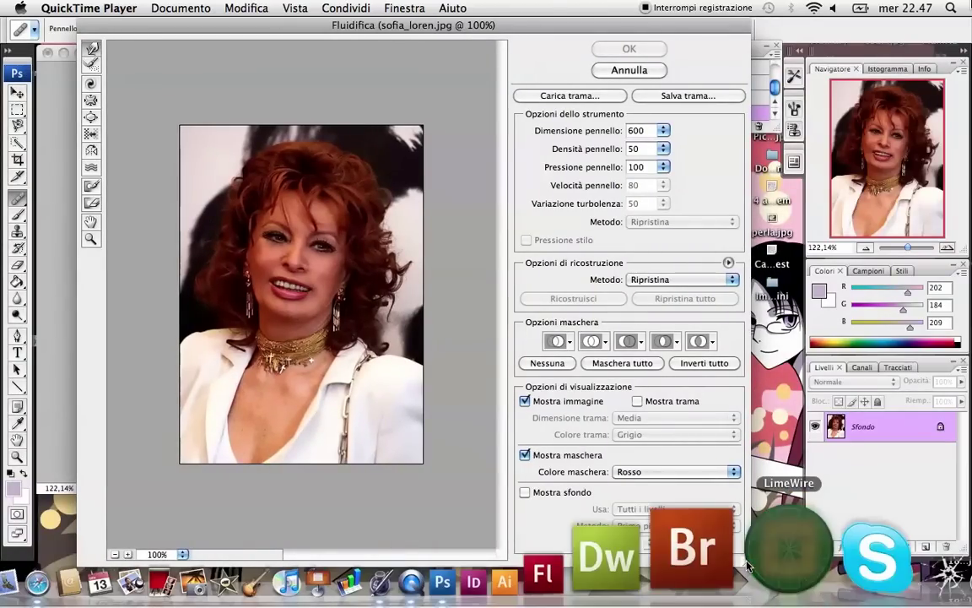
right_click(789, 540)
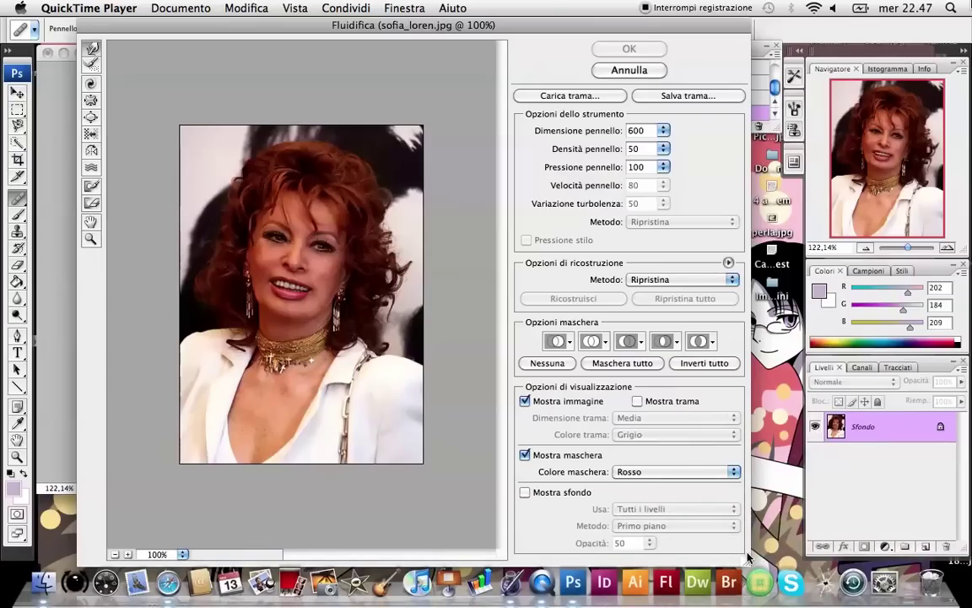
left_click_drag(747, 560, 970, 478)
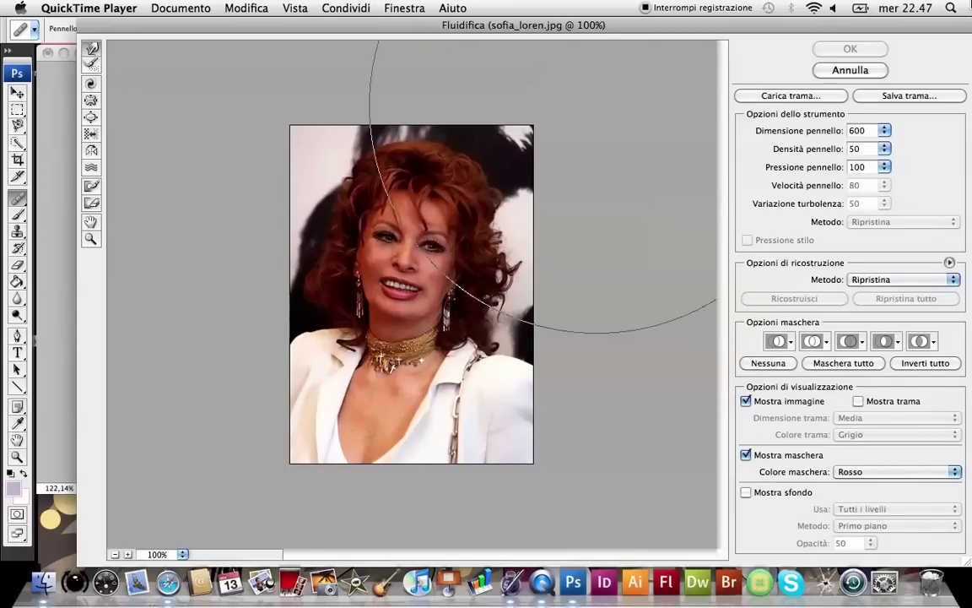
left_click_drag(584, 27, 547, 28)
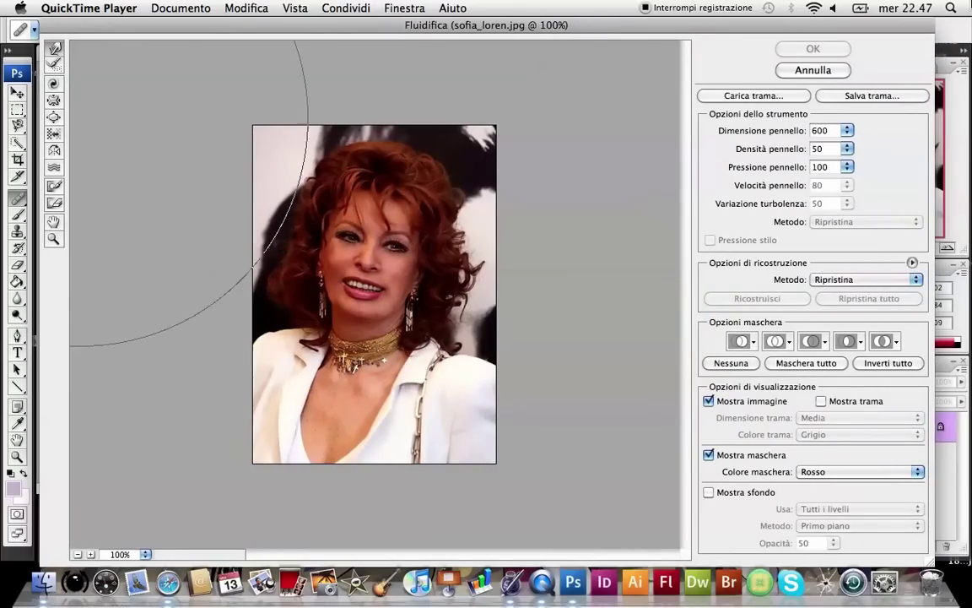
Set the Liquify brush size to 25 and zoom in on the face.
left_click(848, 130)
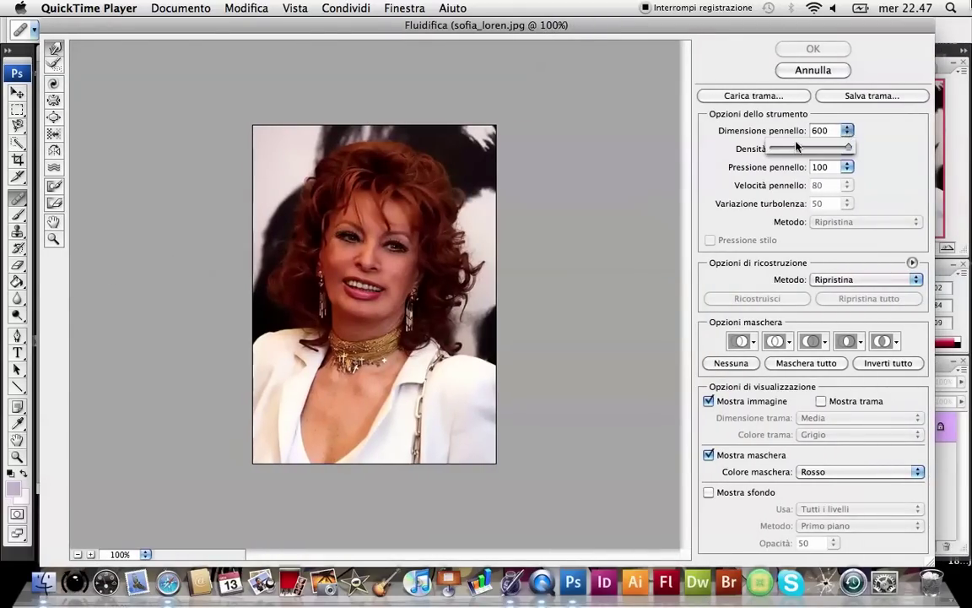
left_click_drag(802, 148, 776, 149)
left_click(54, 238)
mouse_move(319, 217)
left_mouse_down()
mouse_move(378, 263)
mouse_move(371, 277)
left_mouse_up()
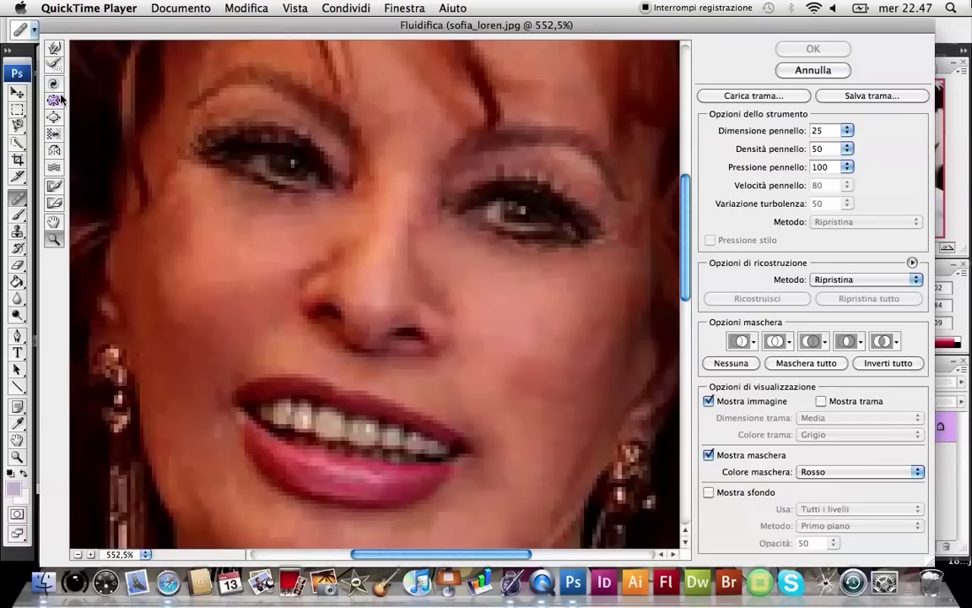
Forward Warp both mouth corners upward into a broader smile.
left_click(55, 51)
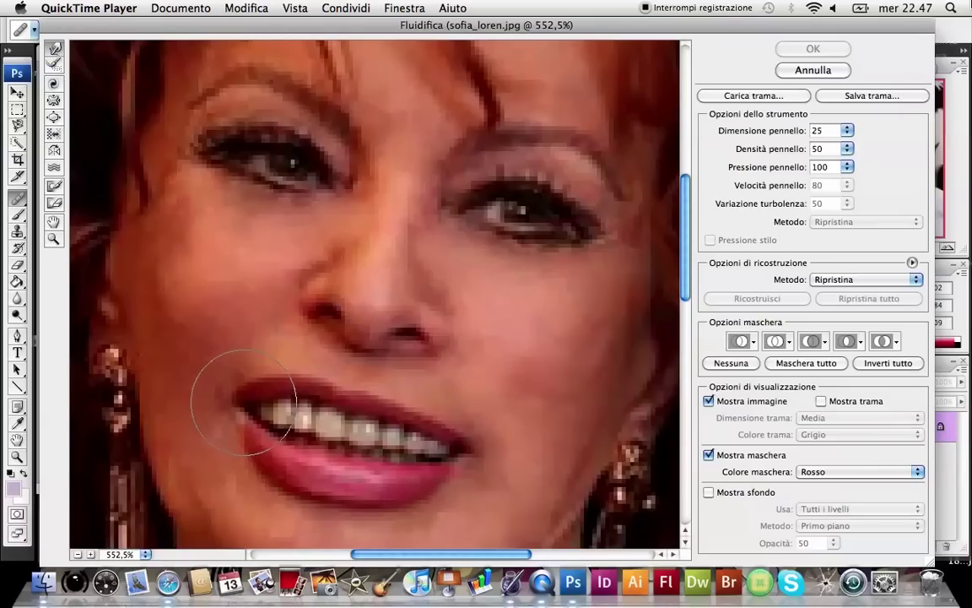
left_click_drag(238, 399, 217, 358)
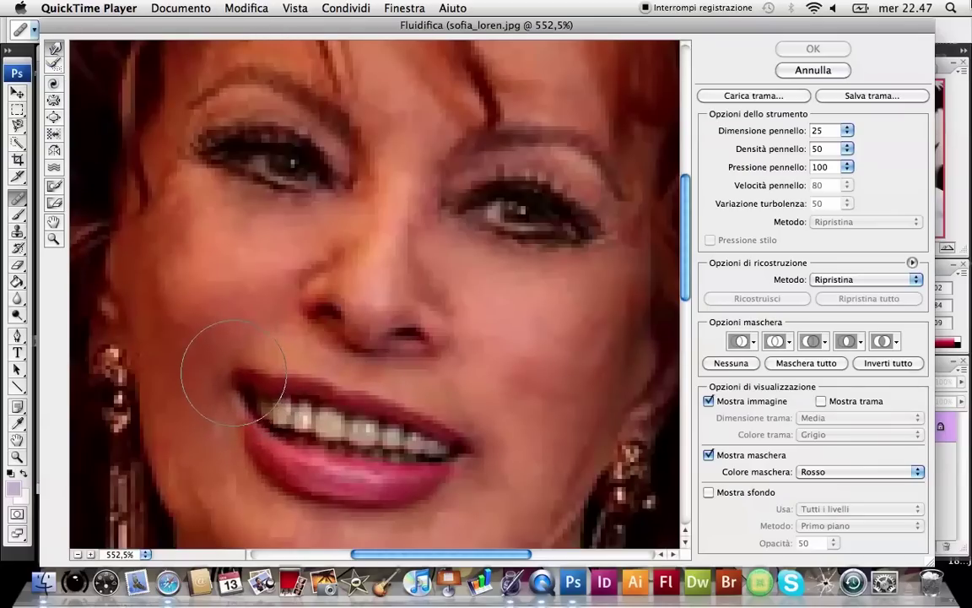
left_click_drag(428, 436, 448, 430)
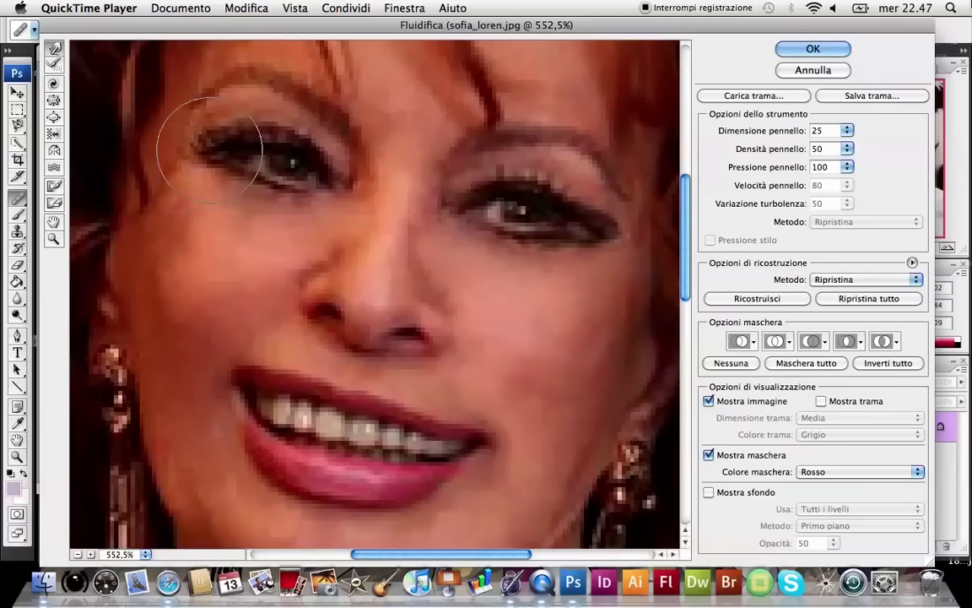
key("alt+space")
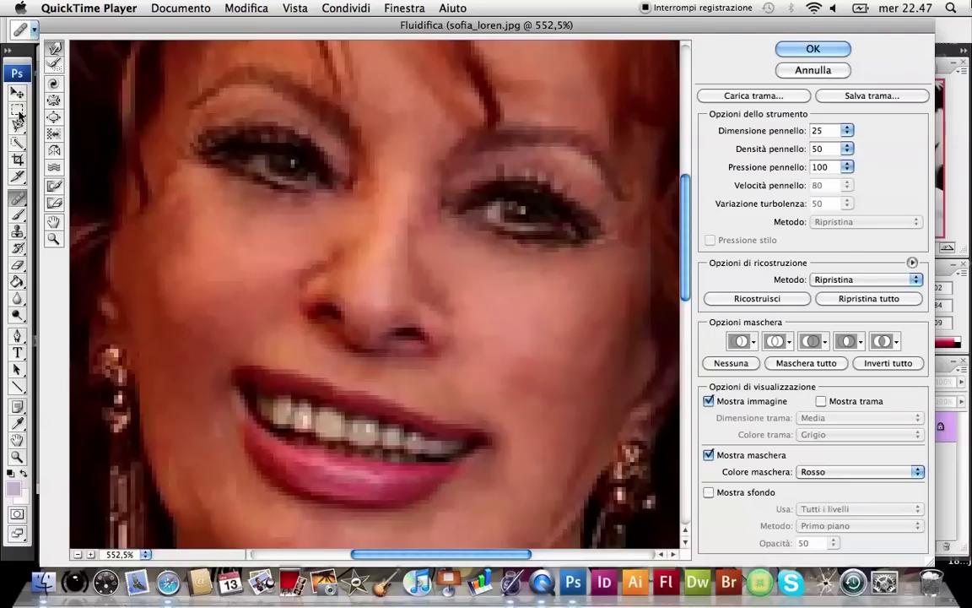
Try puckering the nose bridge, set brush pressure to 47, then undo that stroke.
left_click(53, 100)
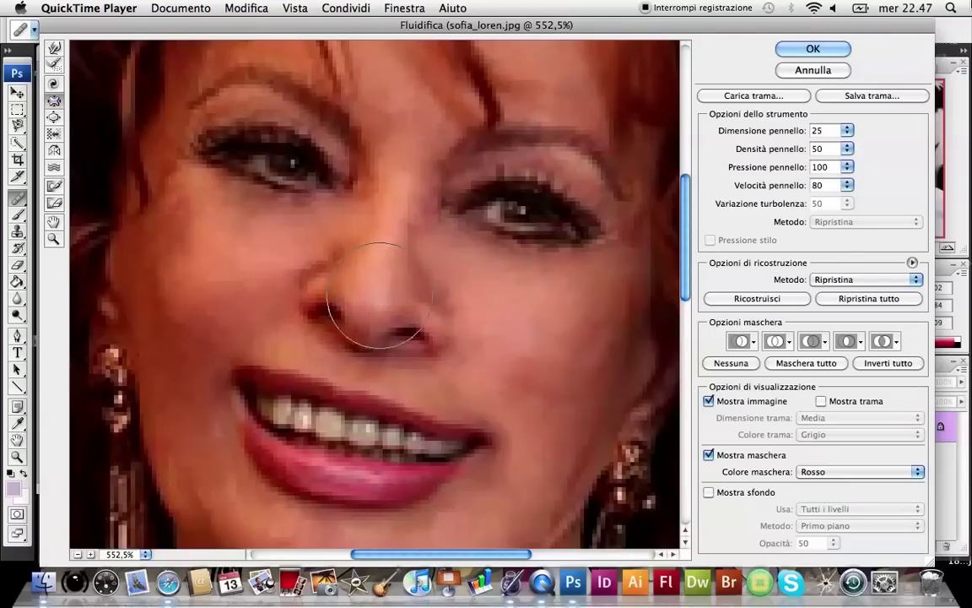
left_click_drag(369, 293, 396, 160)
left_click(758, 342)
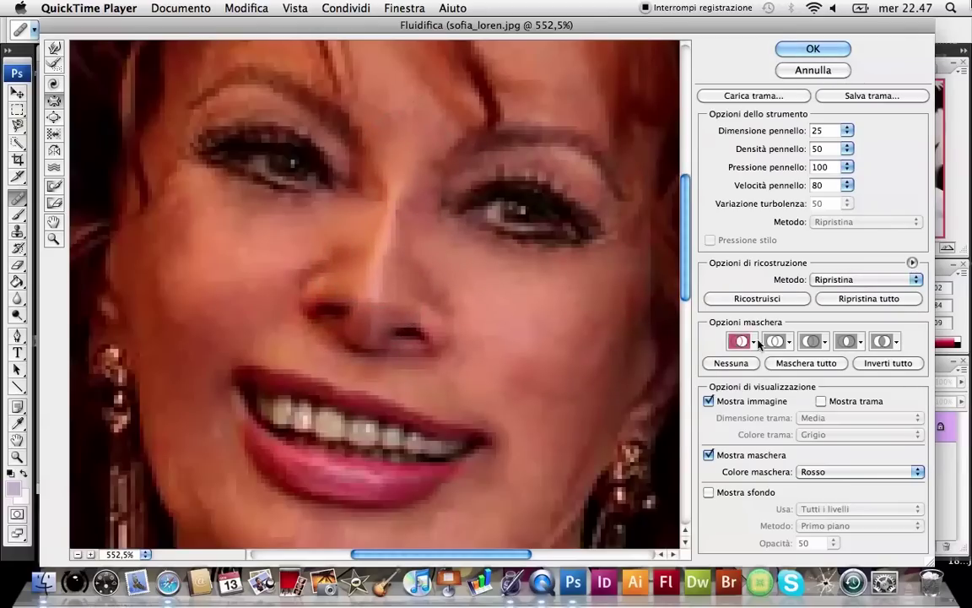
key("alt")
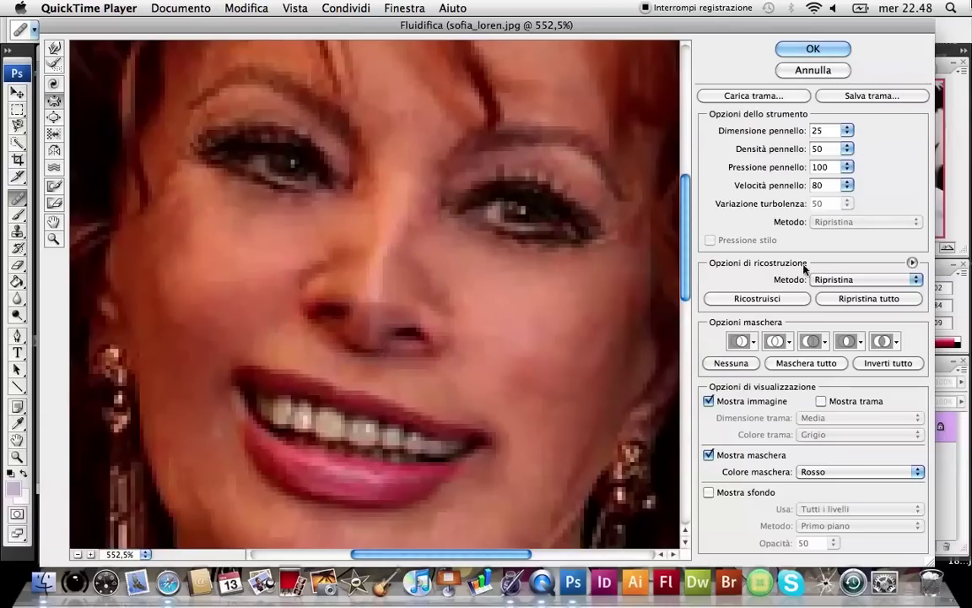
left_click(849, 168)
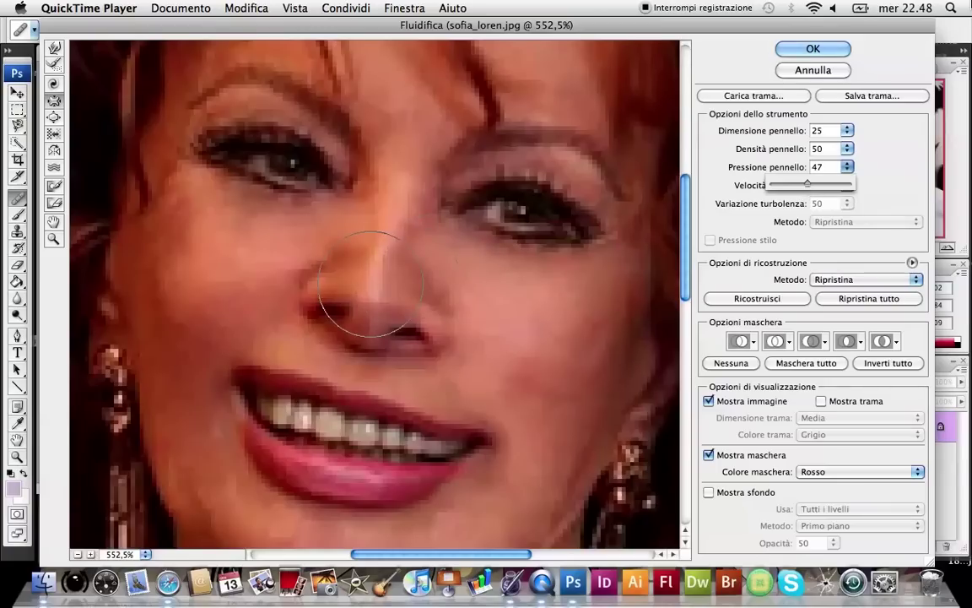
left_click(342, 286)
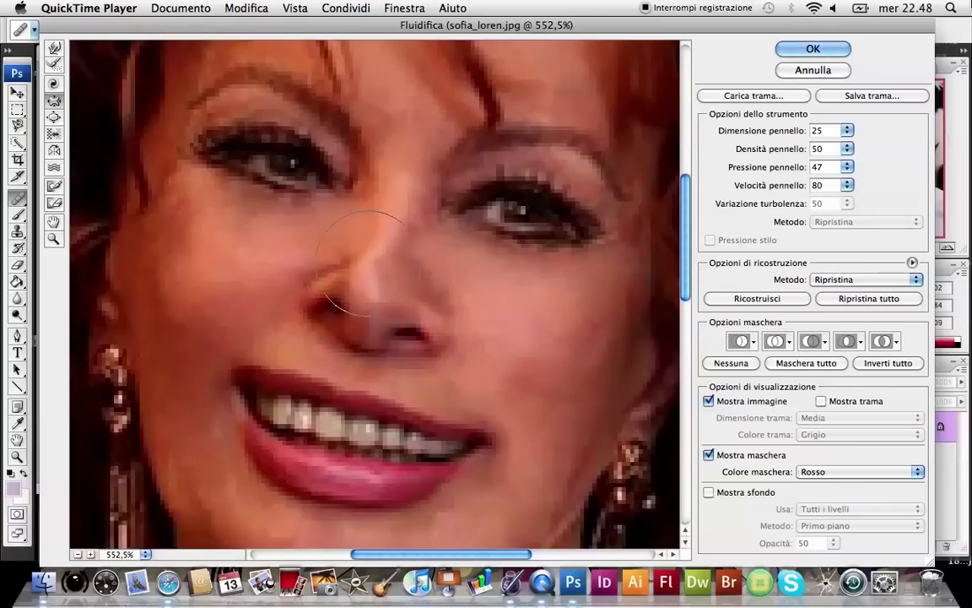
key("alt+space")
key("ctrl+z")
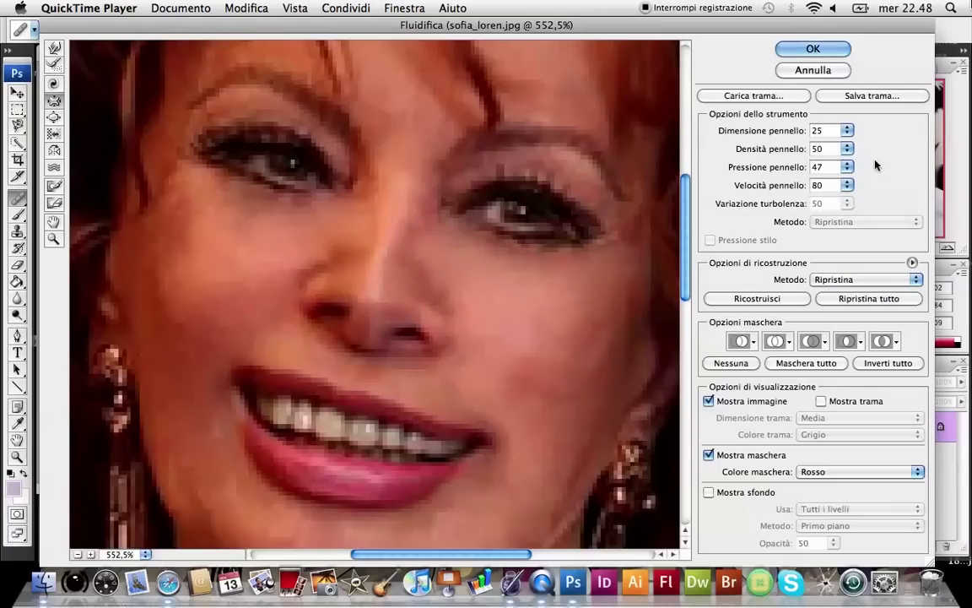
Set brush density 31 and rate 24, warp the nose, and bloat the left eye.
left_click(848, 149)
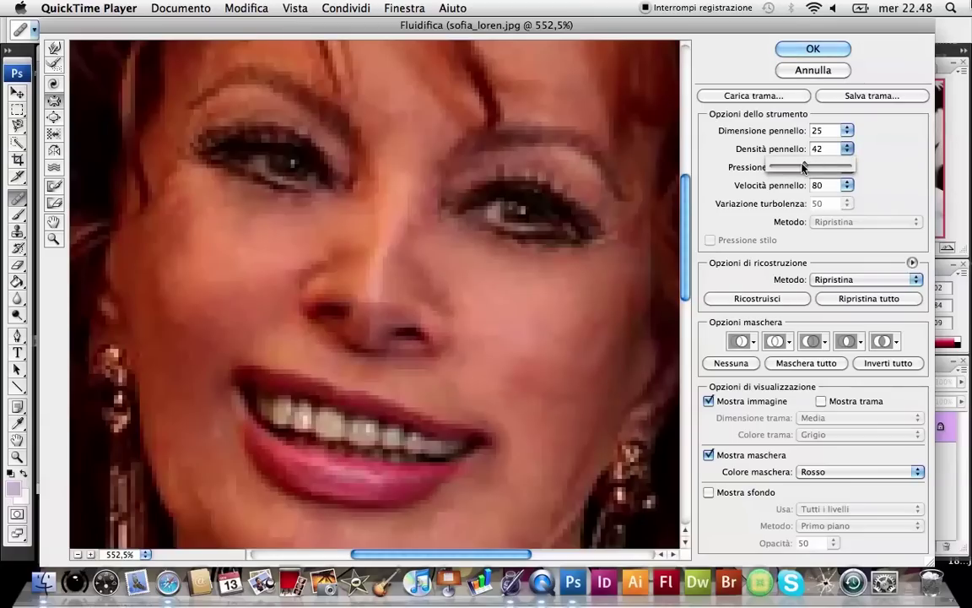
left_click(848, 186)
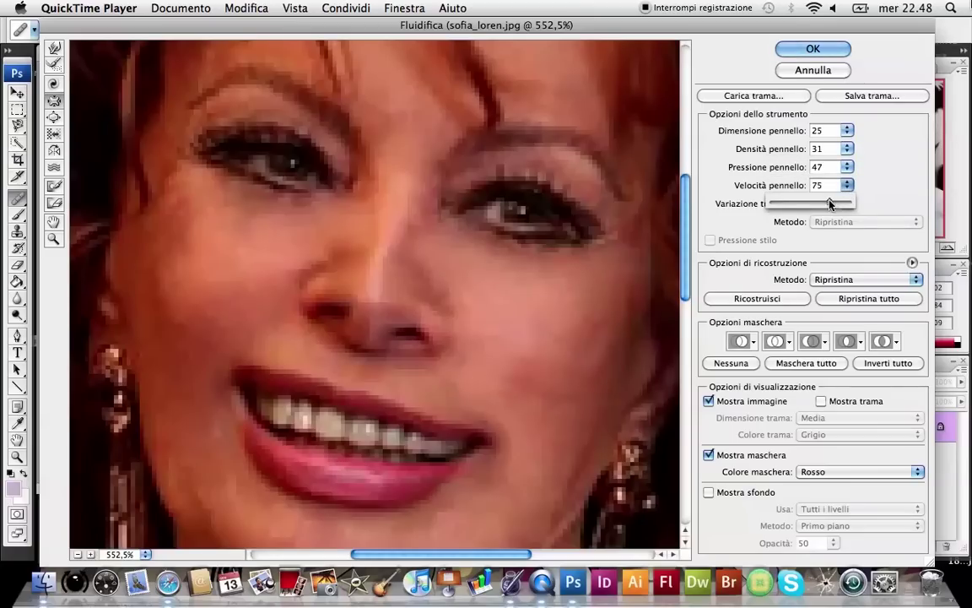
left_click(333, 288)
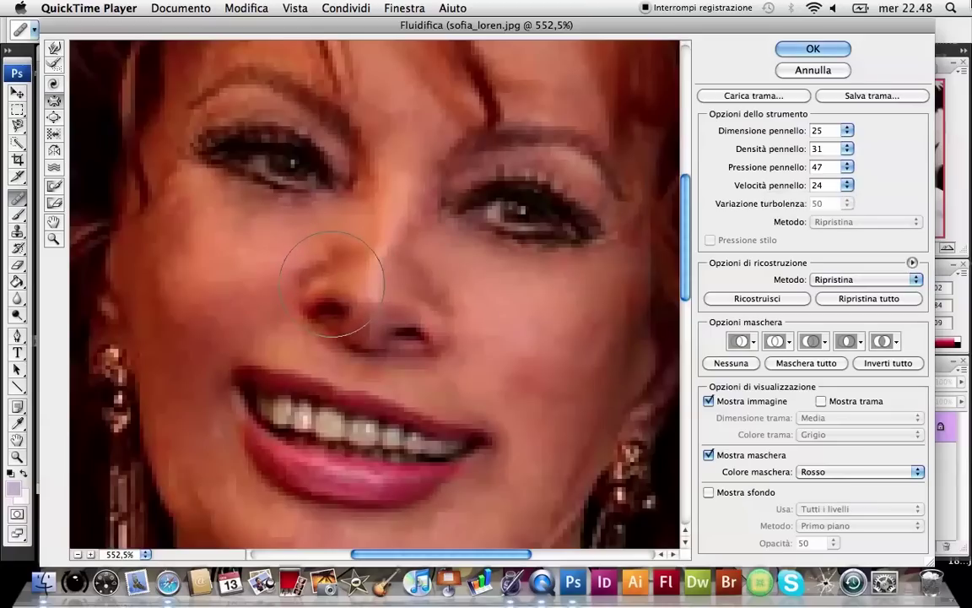
mouse_move(358, 272)
left_mouse_down()
mouse_move(432, 314)
mouse_move(413, 246)
mouse_move(420, 157)
left_mouse_up()
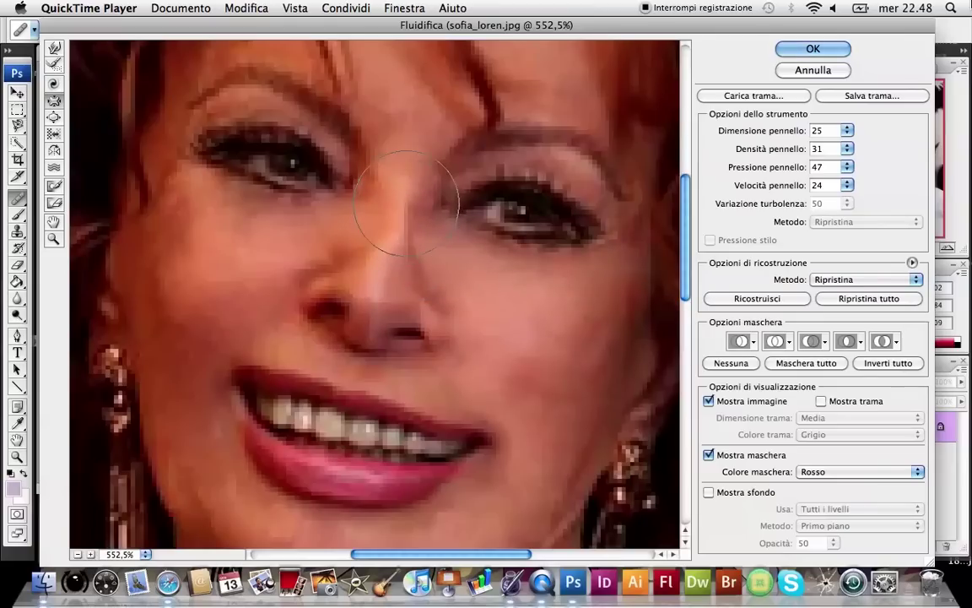
left_click_drag(420, 157, 353, 291)
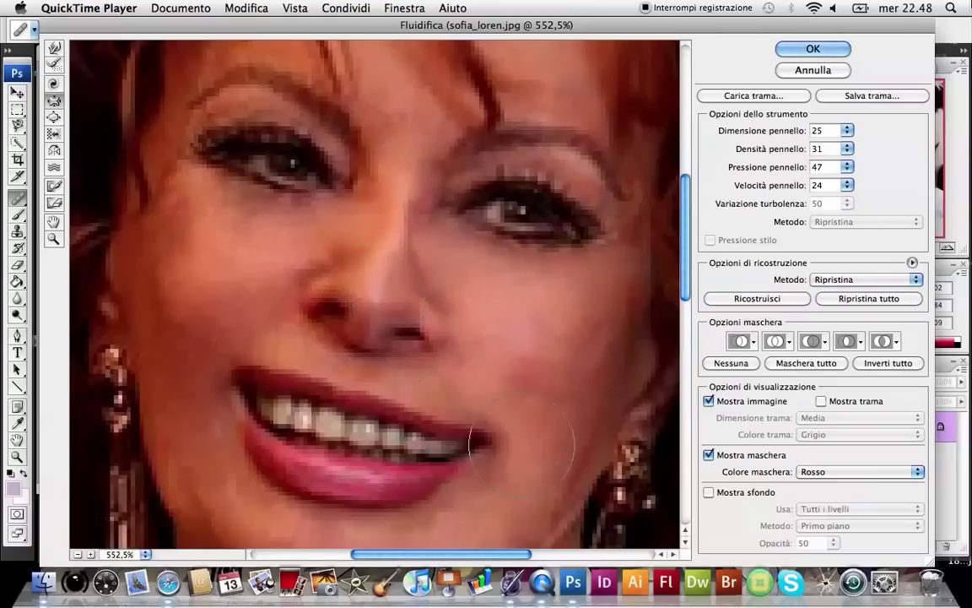
left_click(54, 118)
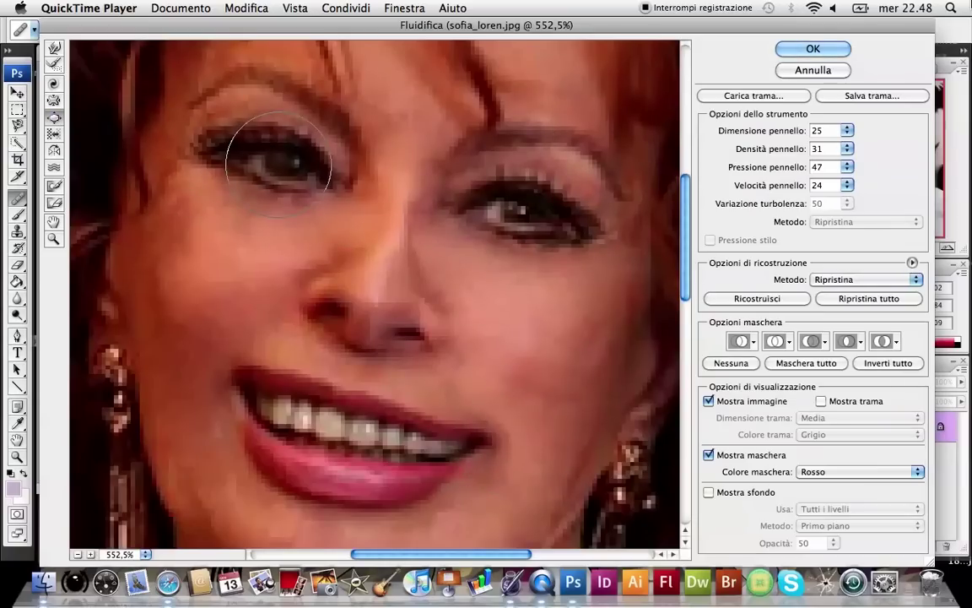
left_click_drag(498, 202, 519, 213)
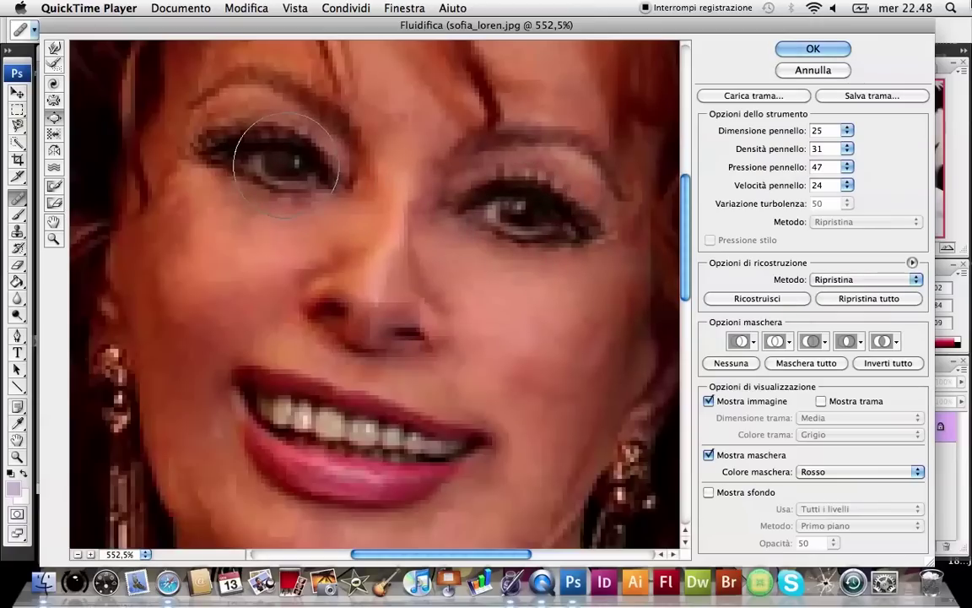
Apply the Liquify changes and toggle the History state to compare before and after.
left_click(799, 51)
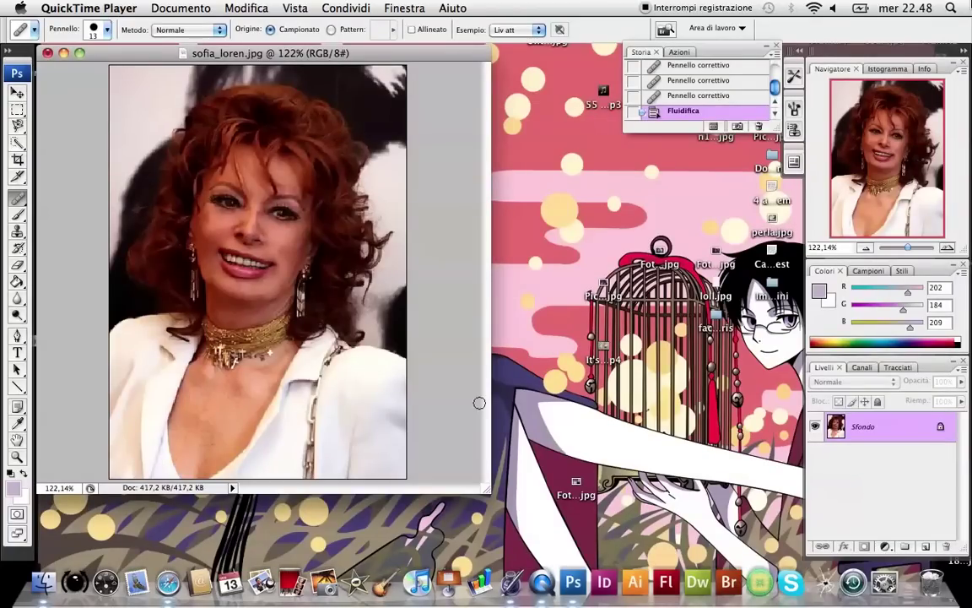
left_click(707, 96)
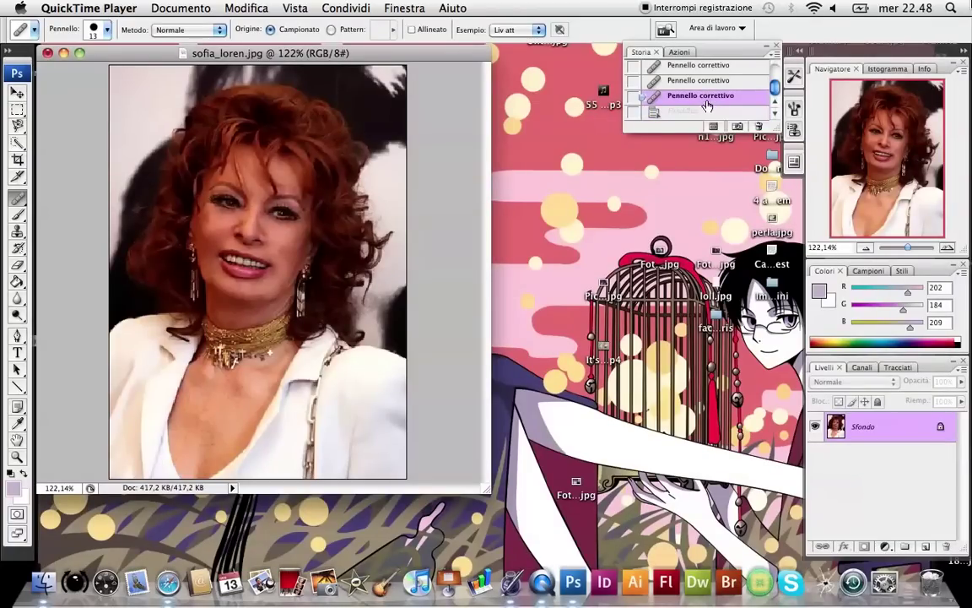
left_click(707, 112)
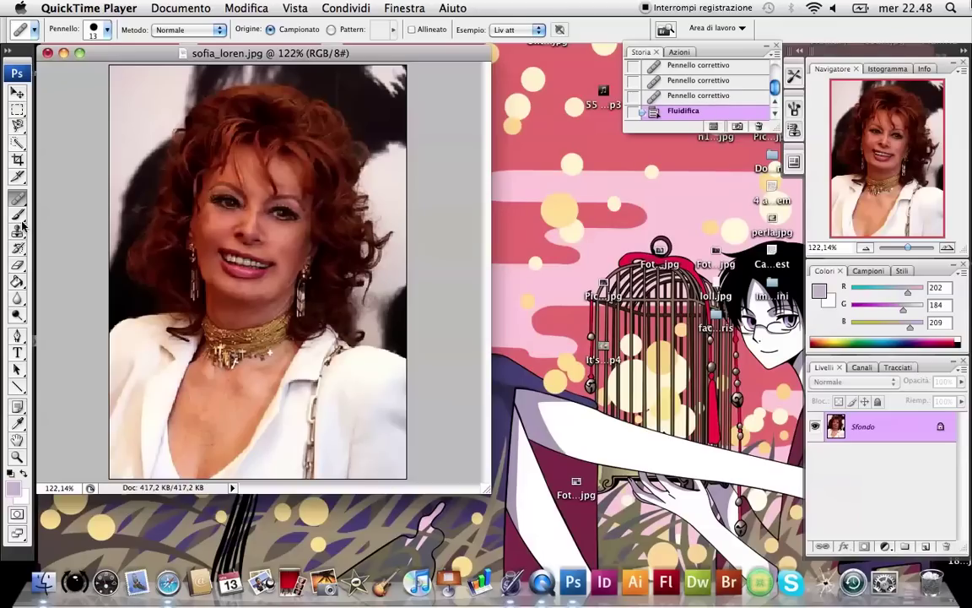
Zoom in and heal the skin between the eyes with the Healing Brush.
left_click(17, 455)
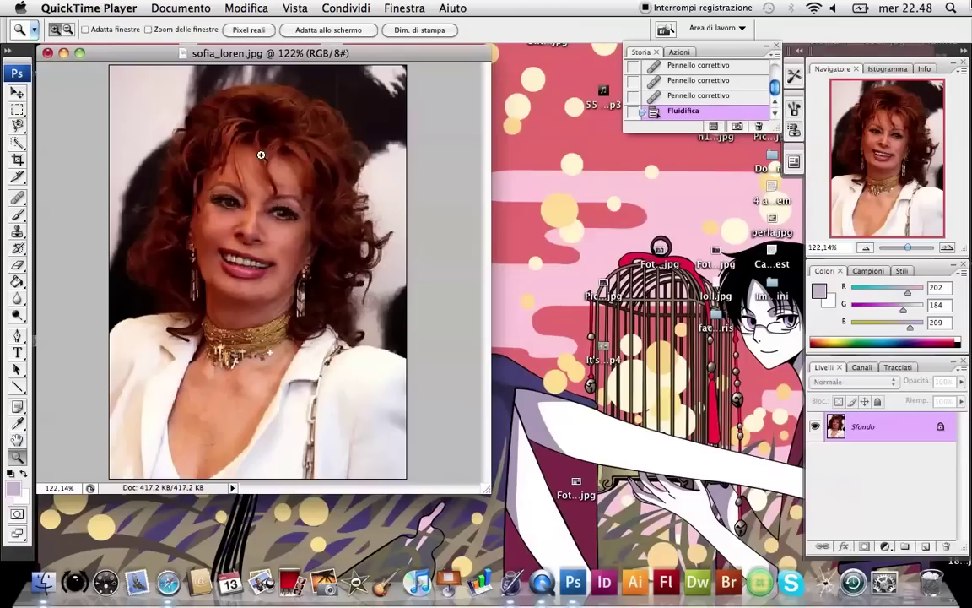
left_click_drag(217, 203, 326, 238)
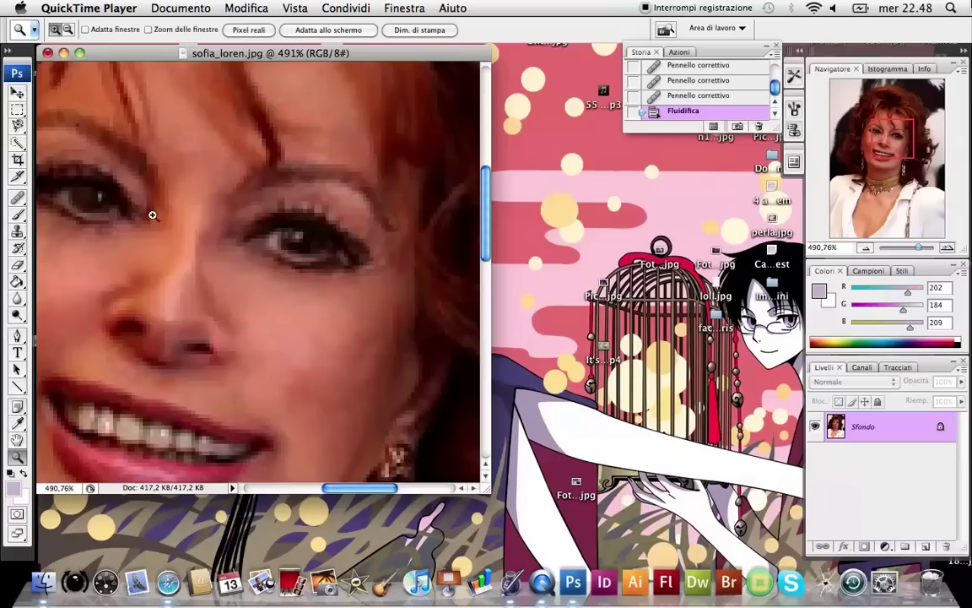
left_click_drag(208, 253, 226, 253)
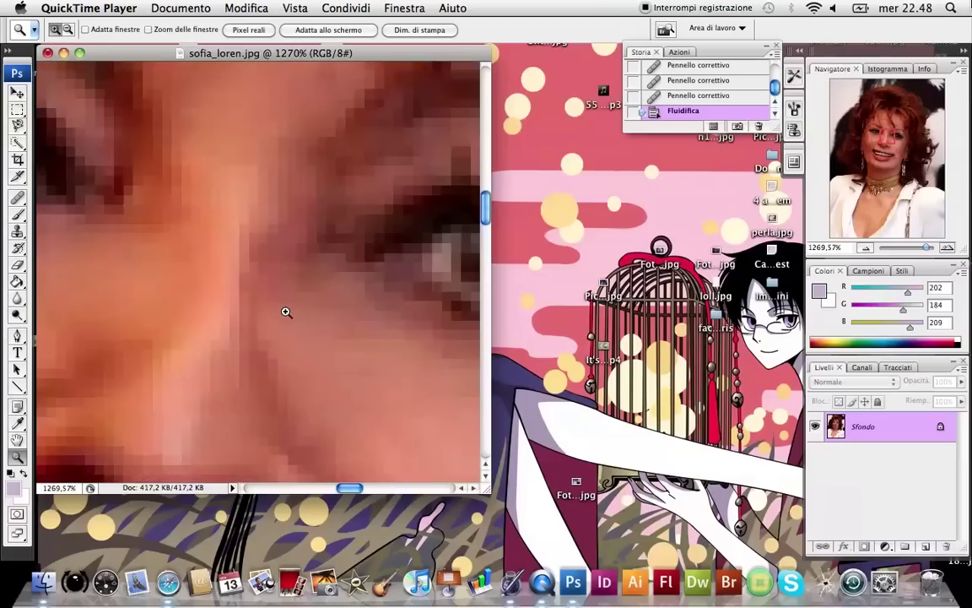
left_click(17, 196)
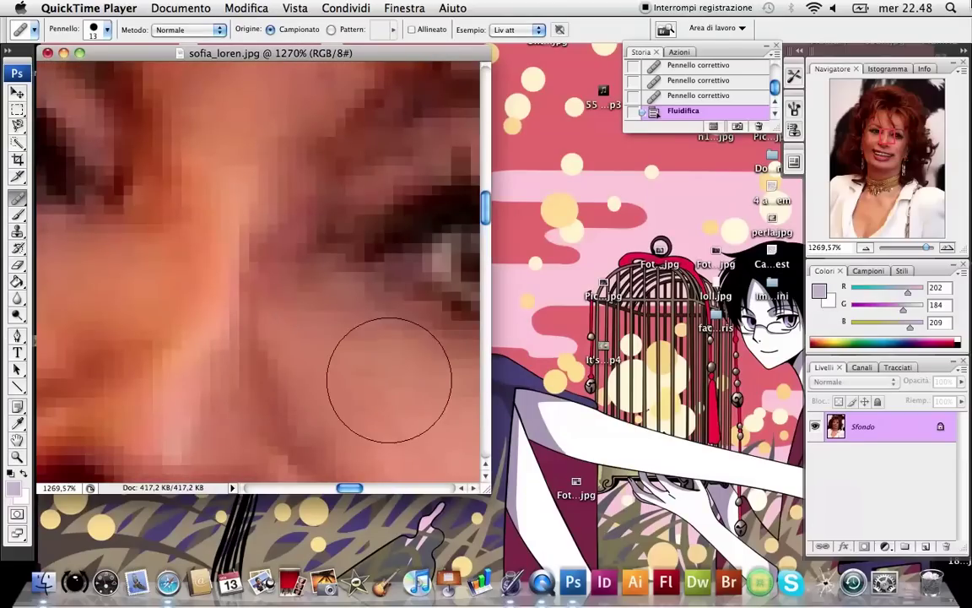
left_click_drag(228, 256, 224, 254)
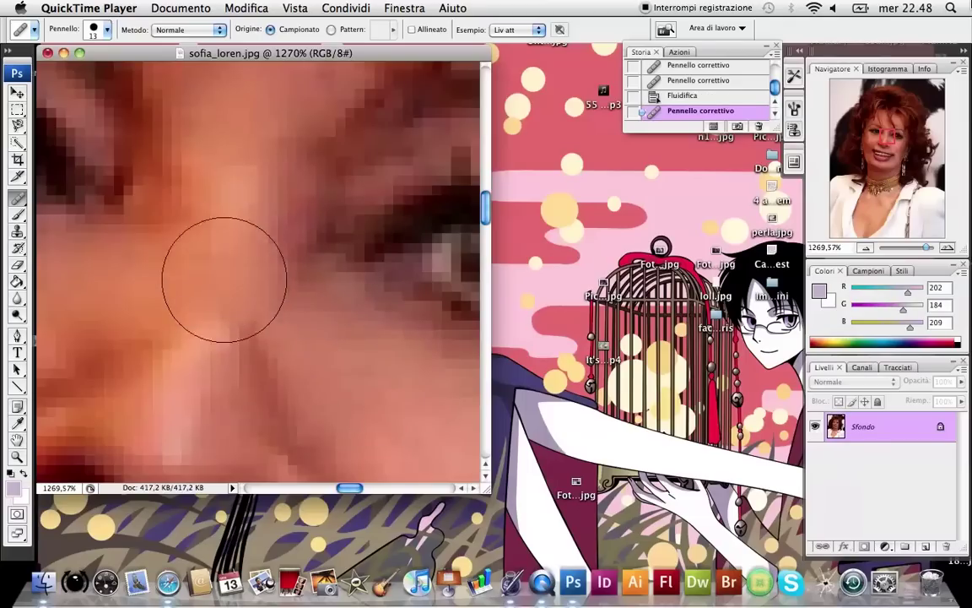
left_click_drag(224, 317, 231, 190)
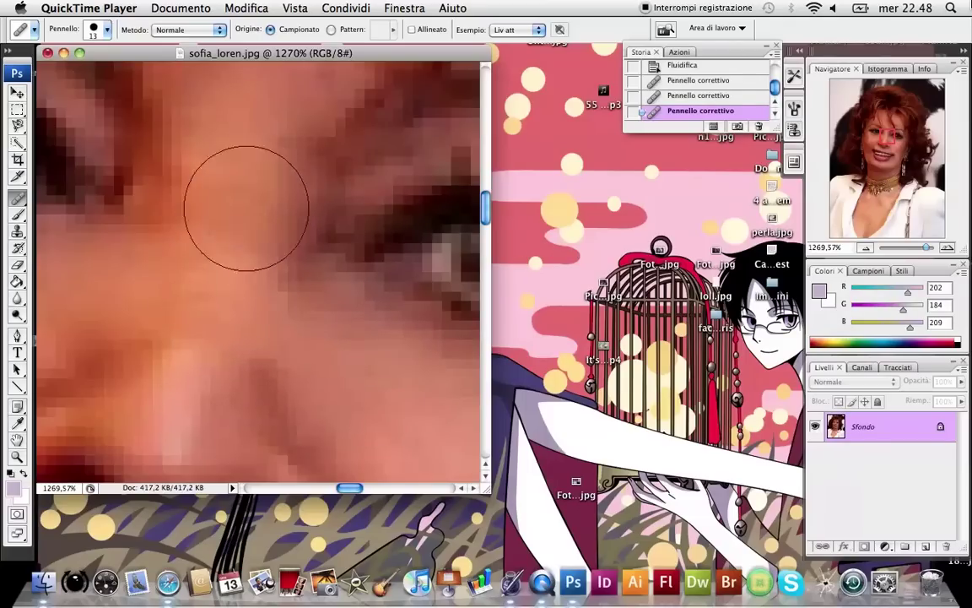
left_click(173, 413)
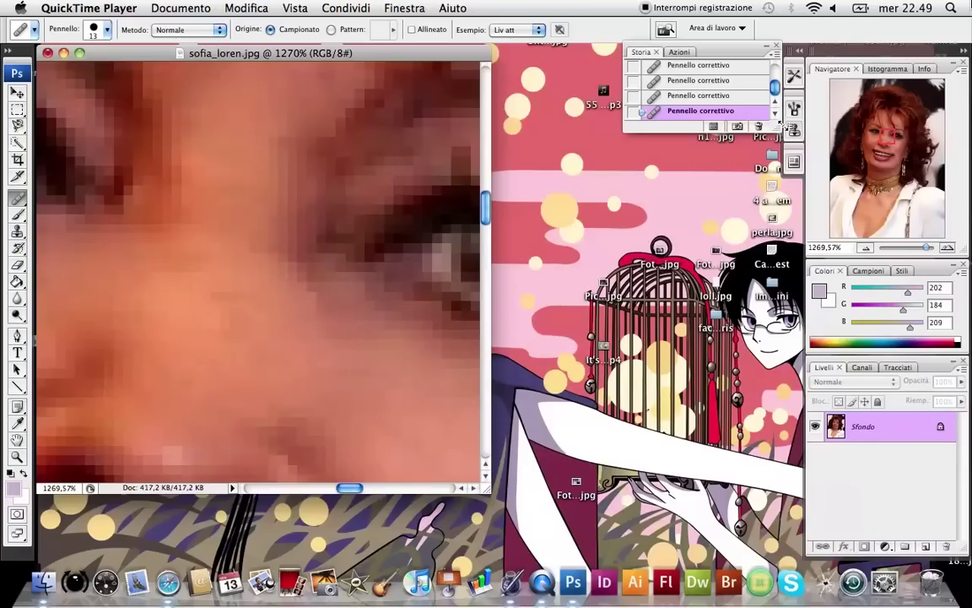
Zoom out, view the original snapshot, then return to the latest retouched state.
left_click(909, 247)
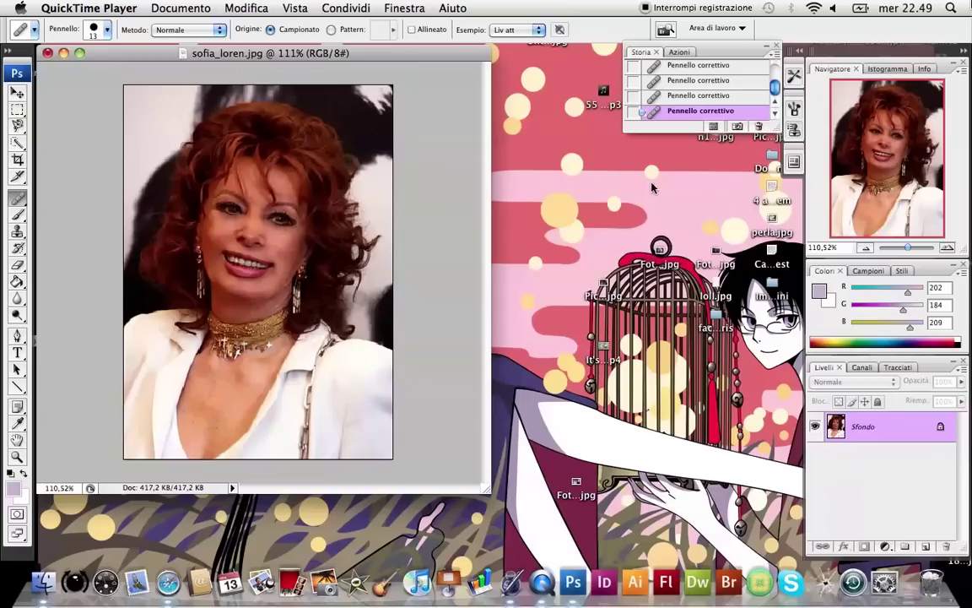
scroll(700, 93, "up", 5)
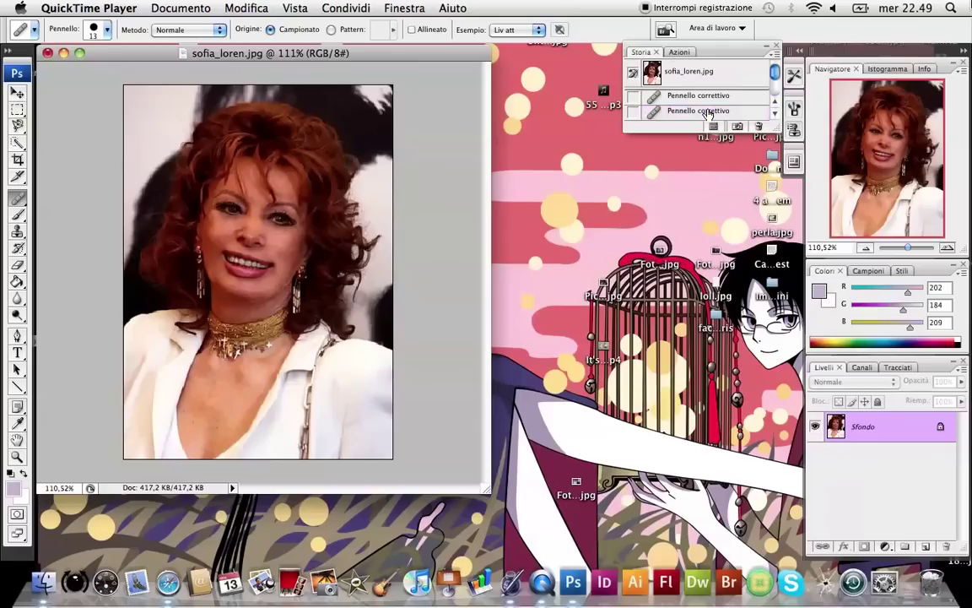
left_click(690, 72)
scroll(697, 76, "down", 3)
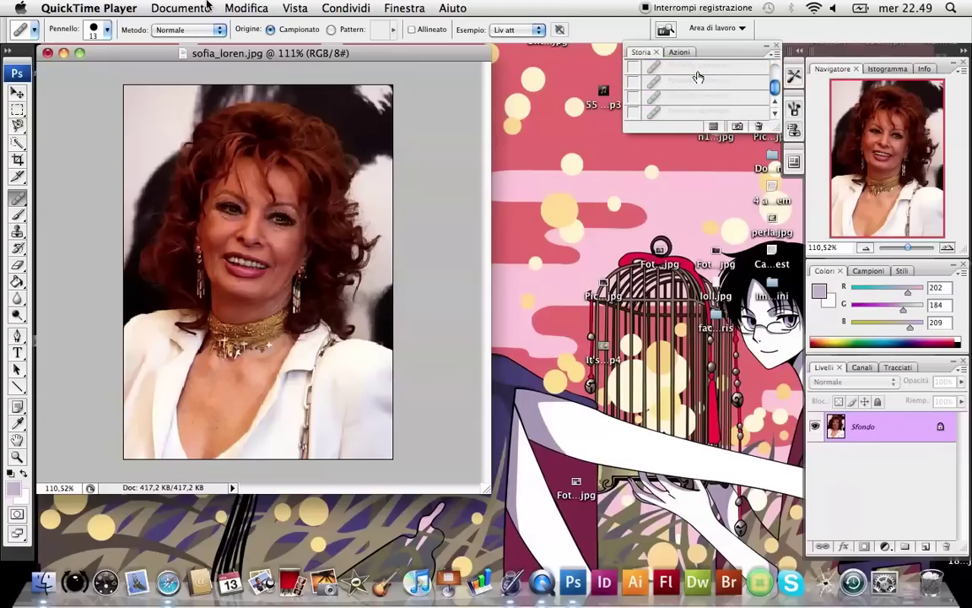
scroll(697, 85, "down", 2)
left_click(694, 112)
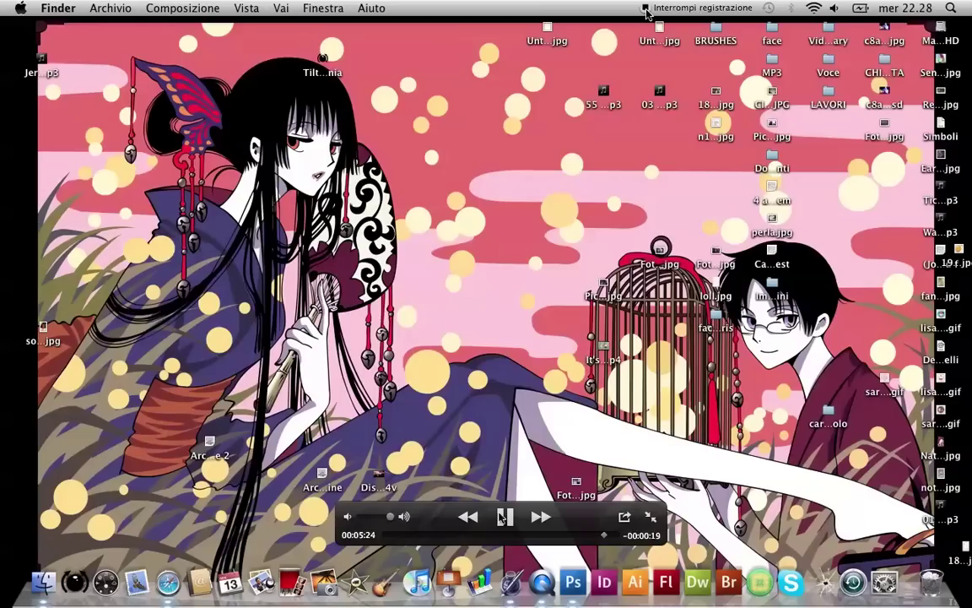
Pause the tutorial playback at 00:05:25.
key("space")
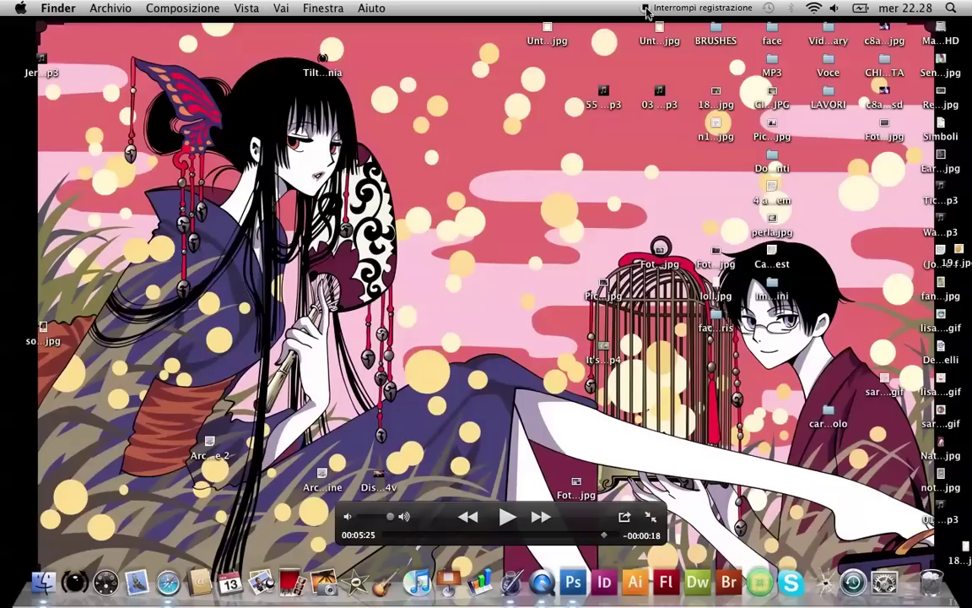